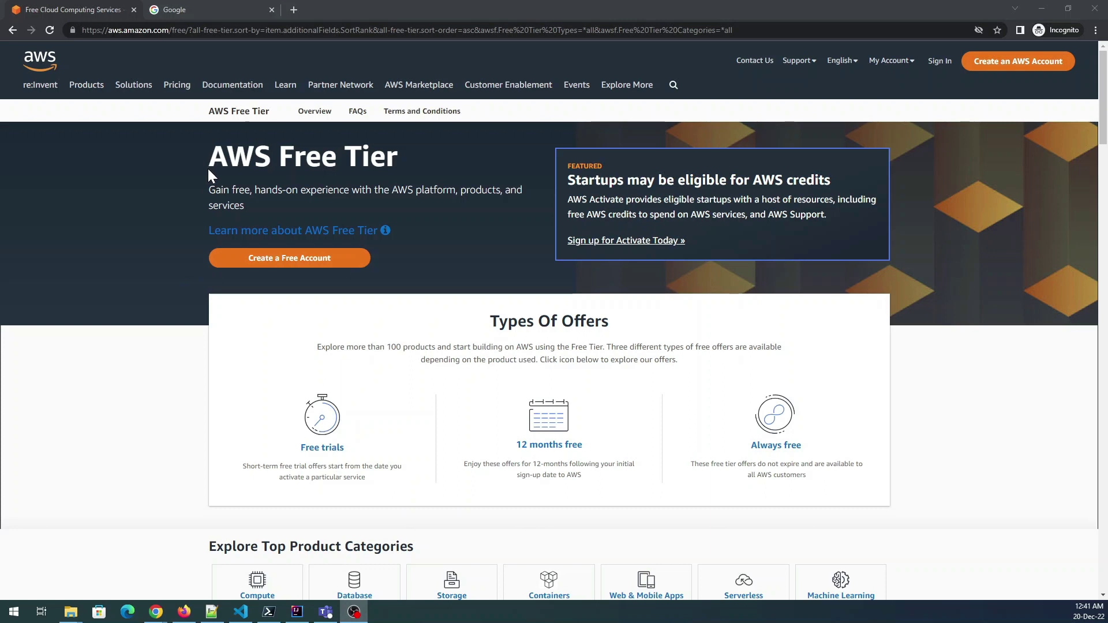
left_click_drag(209, 166, 398, 165)
left_click(410, 159)
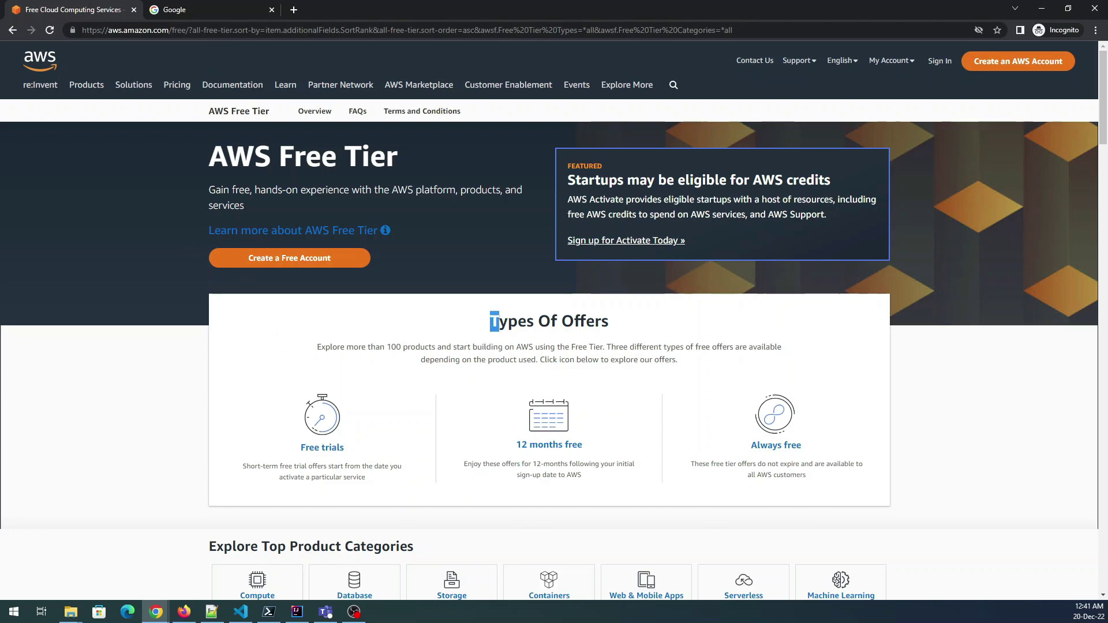
left_click_drag(491, 322, 612, 326)
left_click(624, 327)
scroll(347, 461, "down", 2)
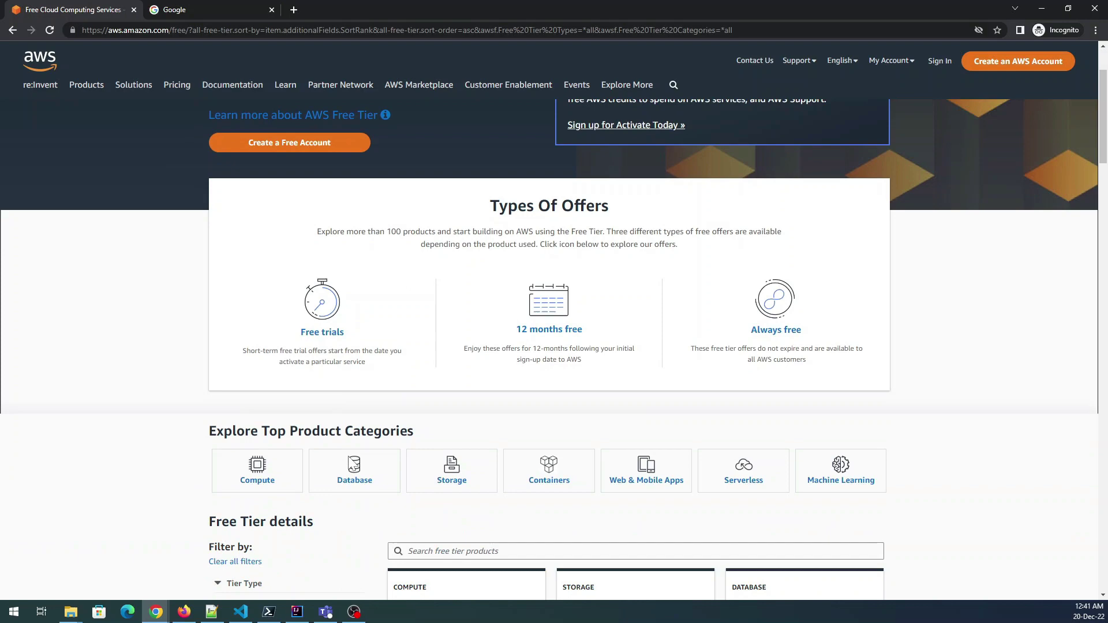
key("ctrl+plus")
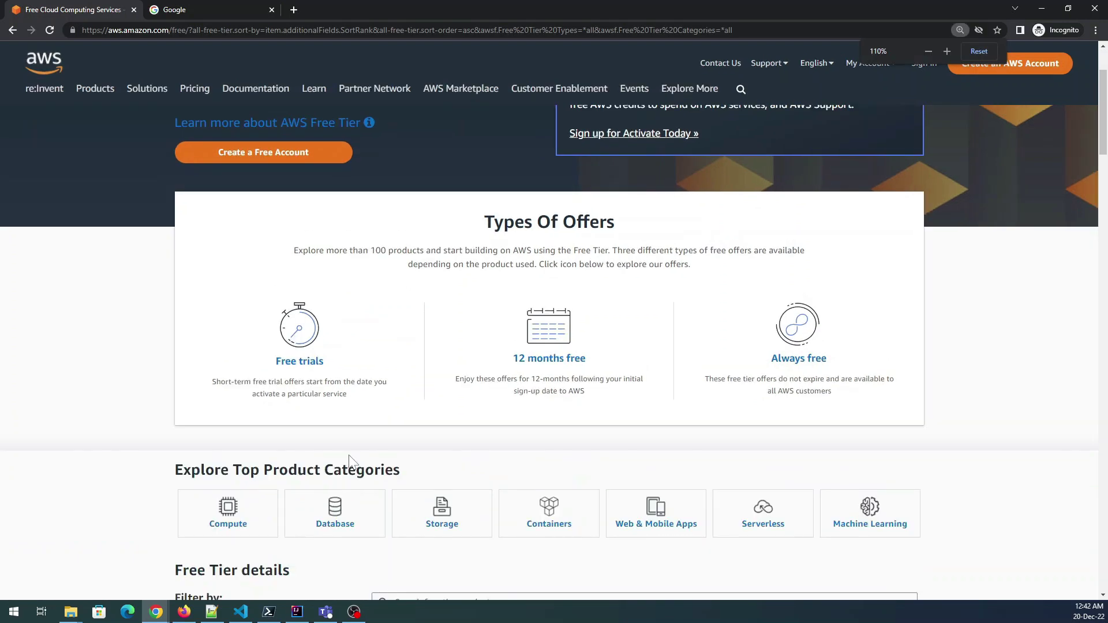
scroll(290, 403, "down", 2)
left_click_drag(200, 355, 477, 354)
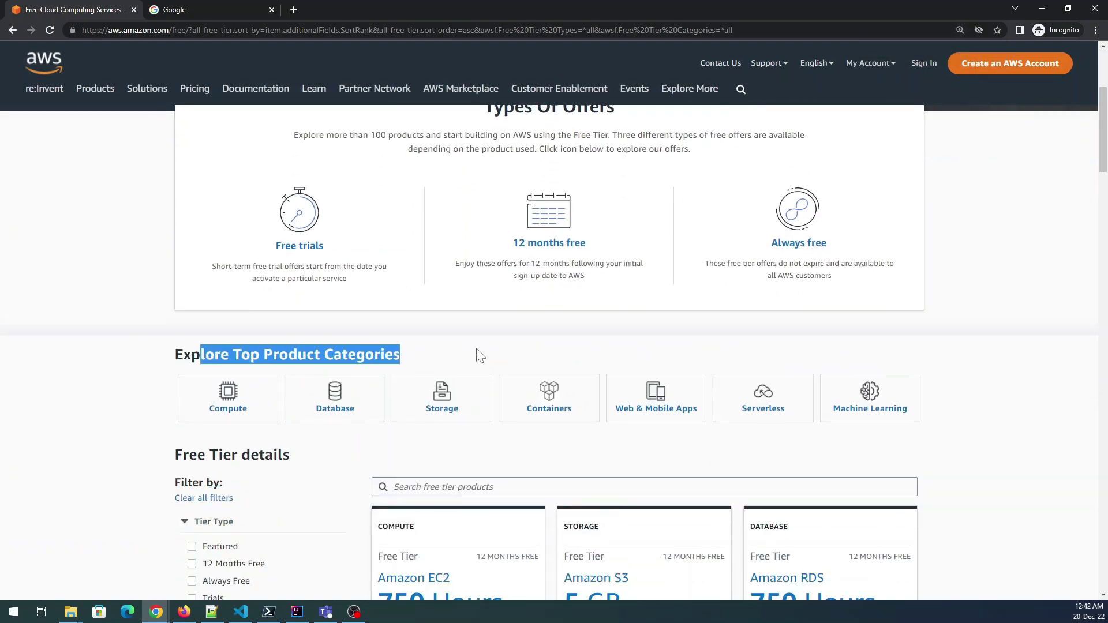
scroll(477, 364, "down", 4)
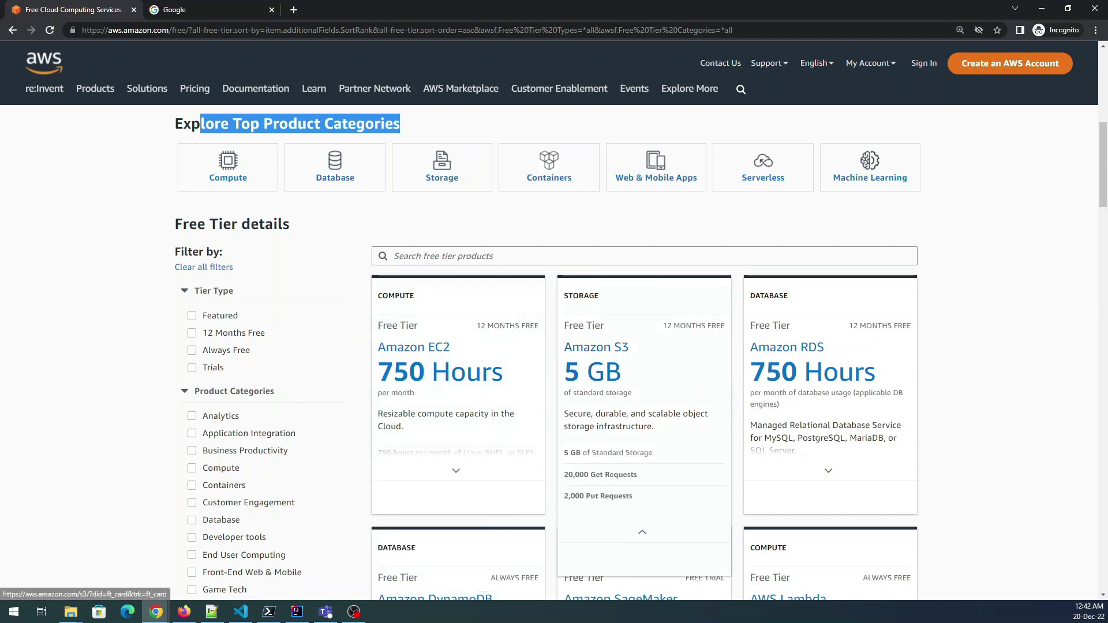
mouse_move(829, 554)
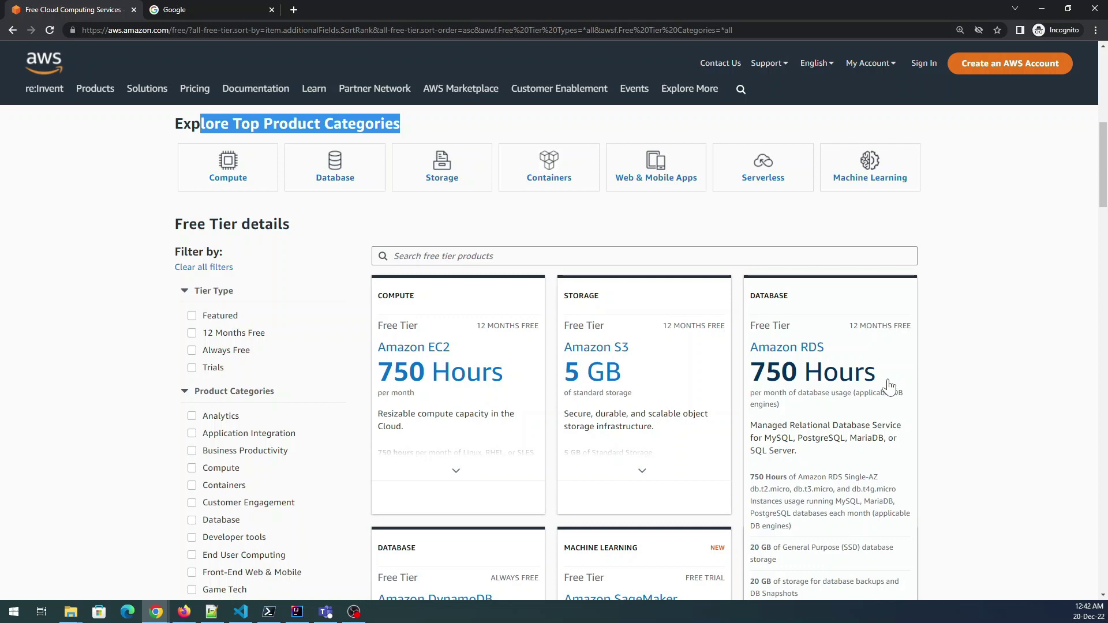
scroll(993, 385, "down", 2)
scroll(668, 426, "down", 1)
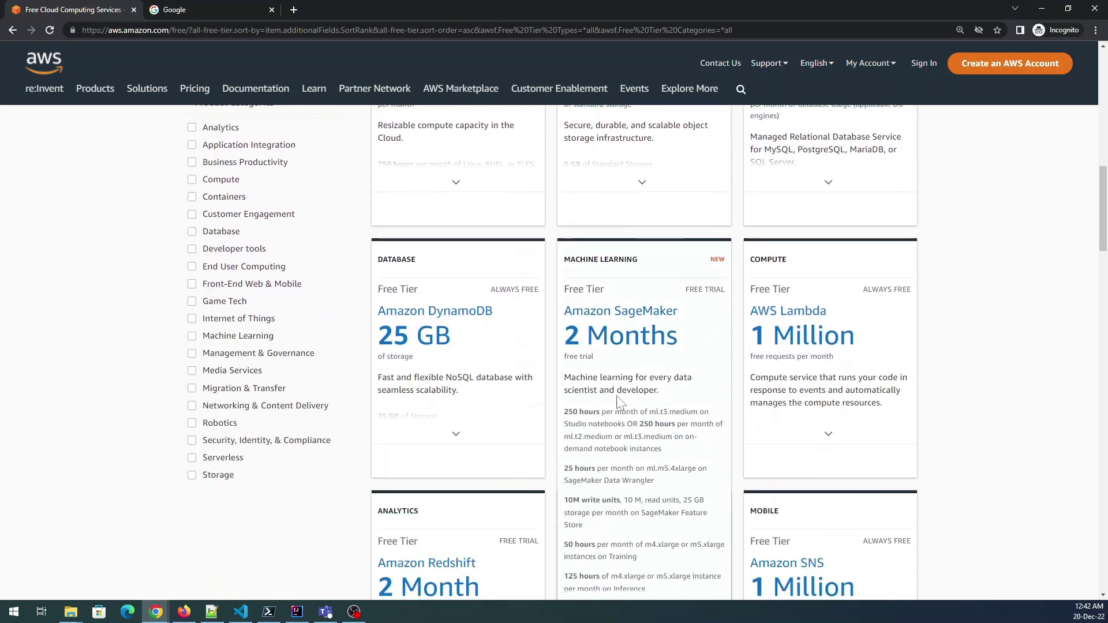
scroll(986, 398, "down", 2)
scroll(941, 402, "down", 1)
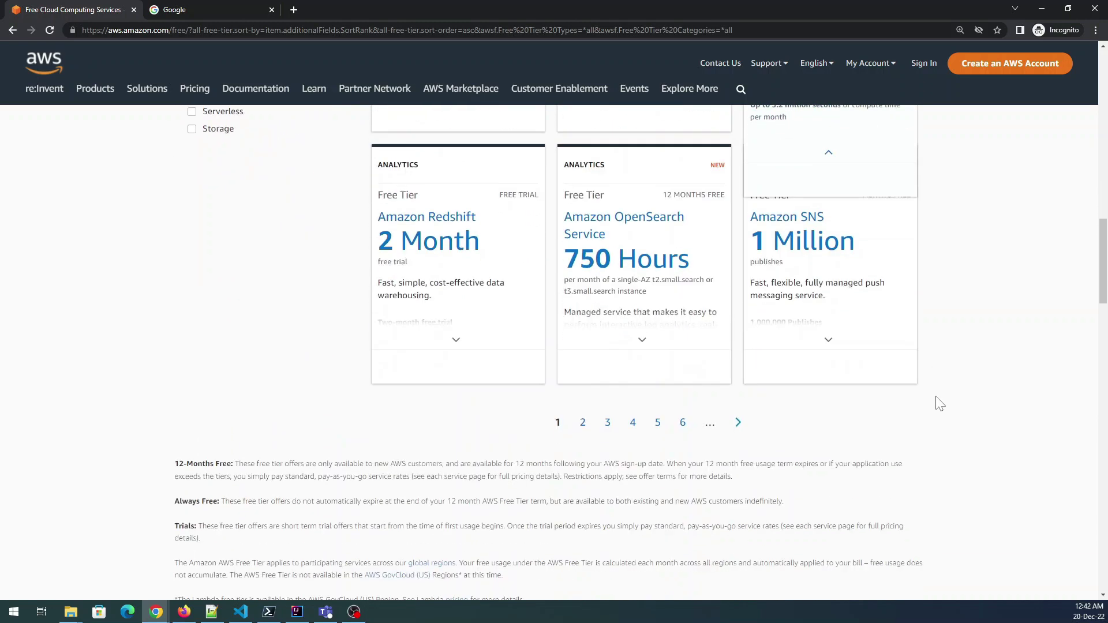
scroll(310, 413, "down", 1)
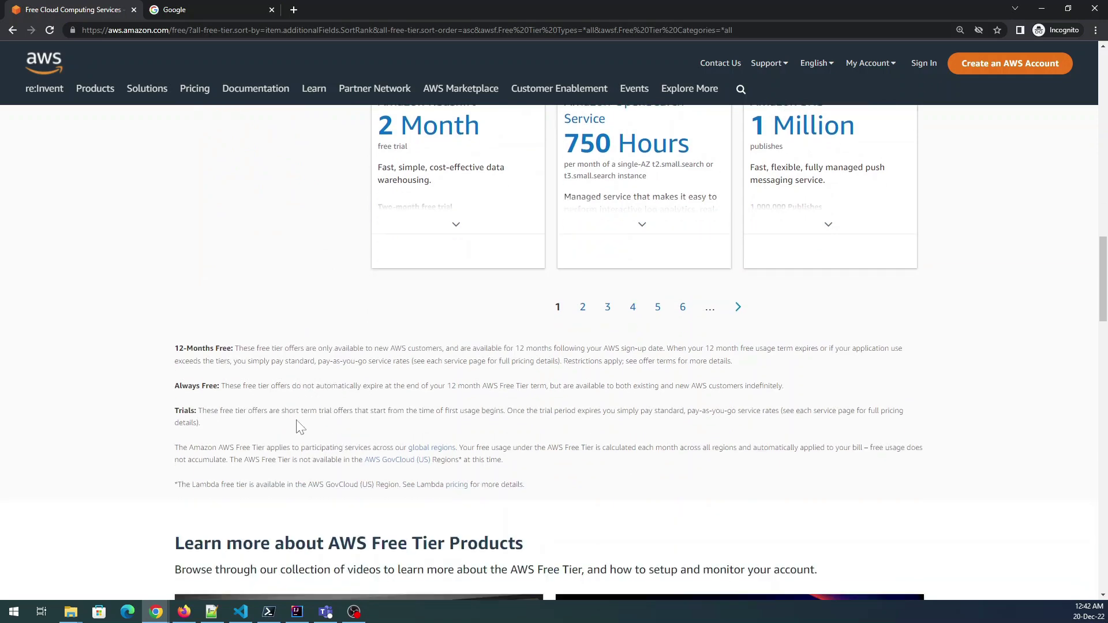
scroll(295, 428, "up", 2, "ctrl")
scroll(234, 430, "down", 2)
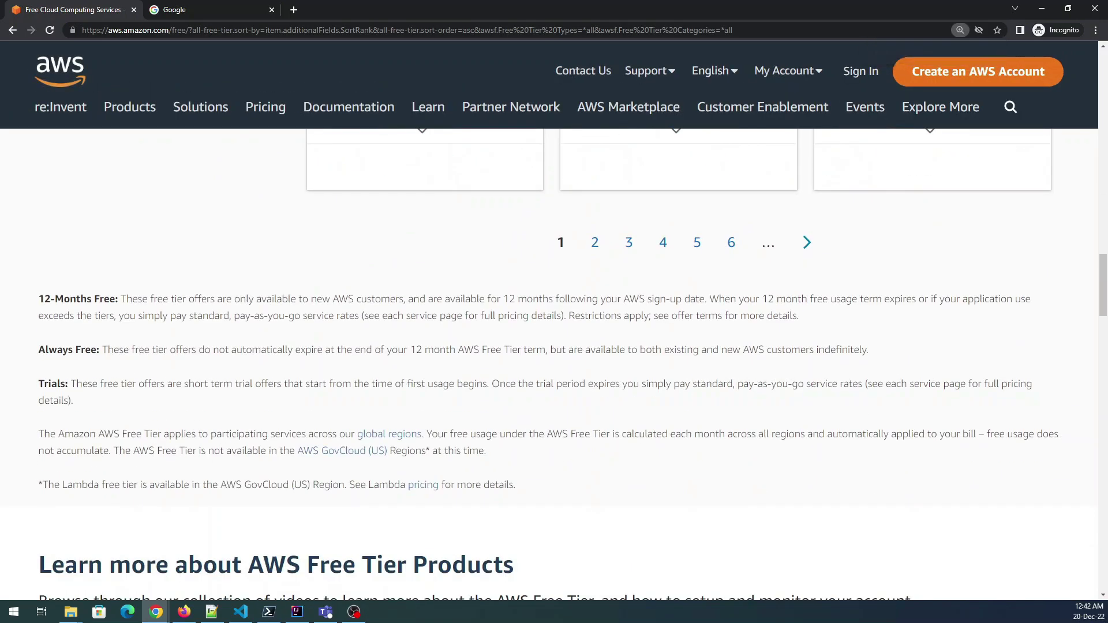
left_click_drag(41, 300, 117, 301)
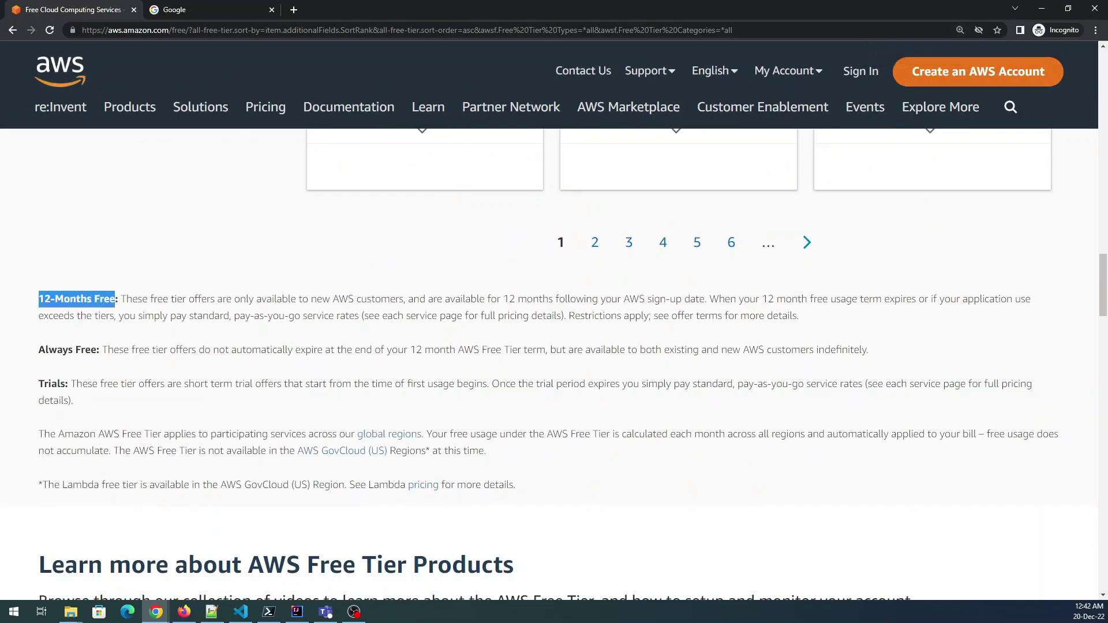
left_click_drag(41, 350, 145, 350)
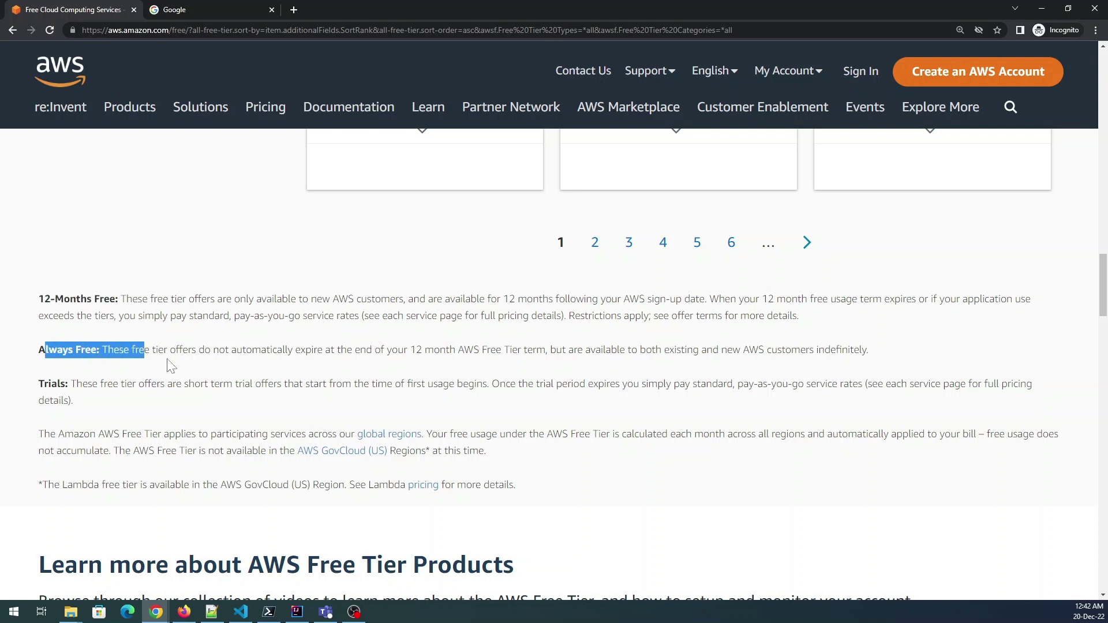
left_click(182, 366)
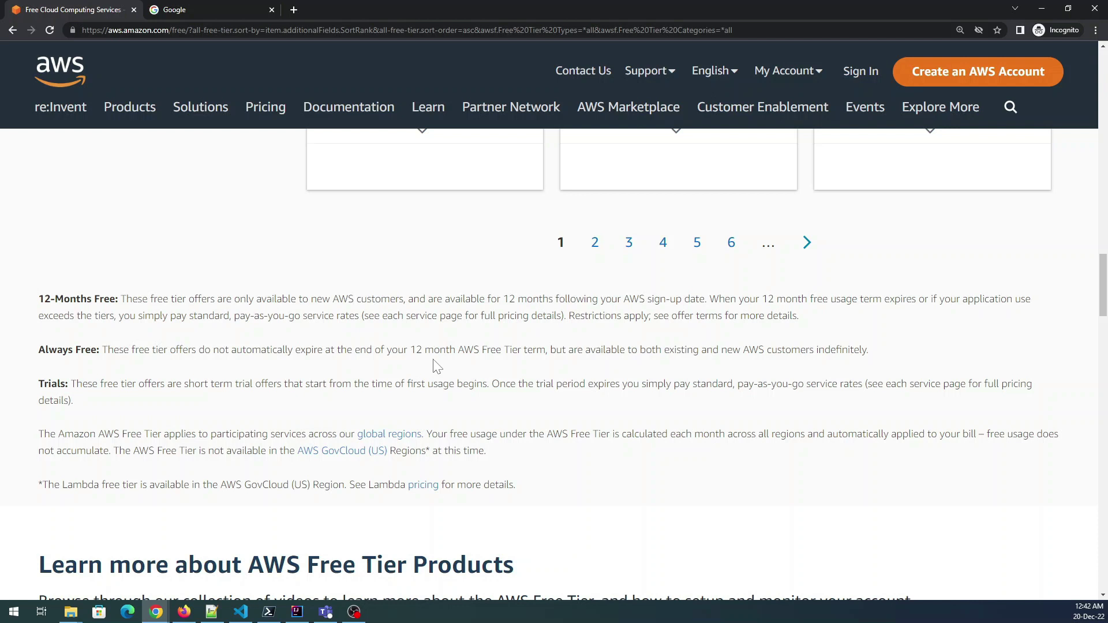
left_click_drag(626, 350, 873, 353)
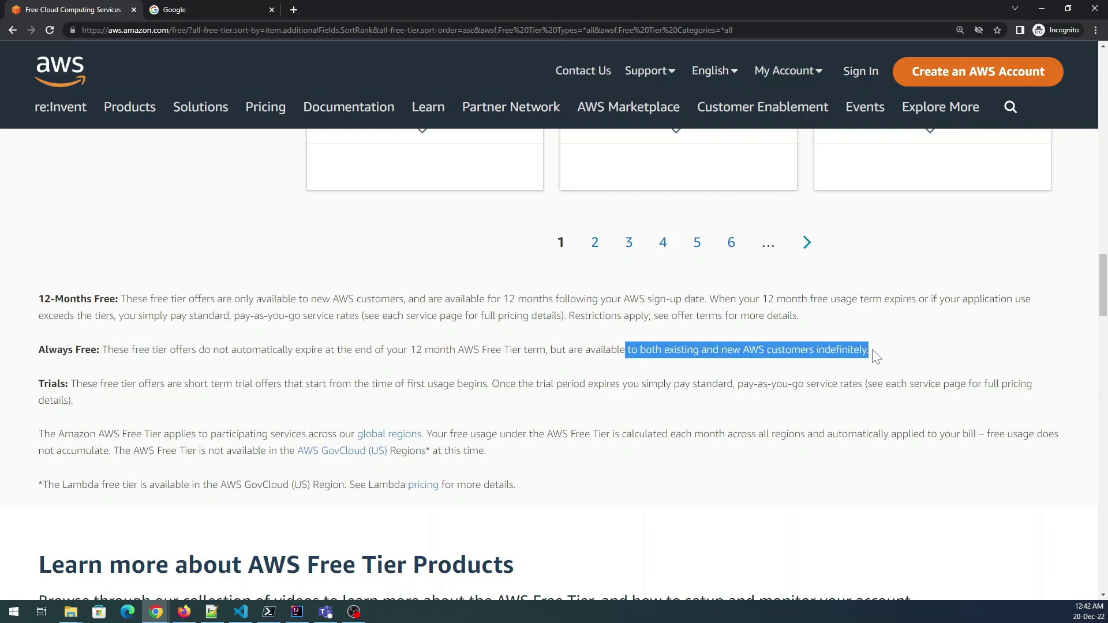
left_click(73, 394)
double_click(54, 384)
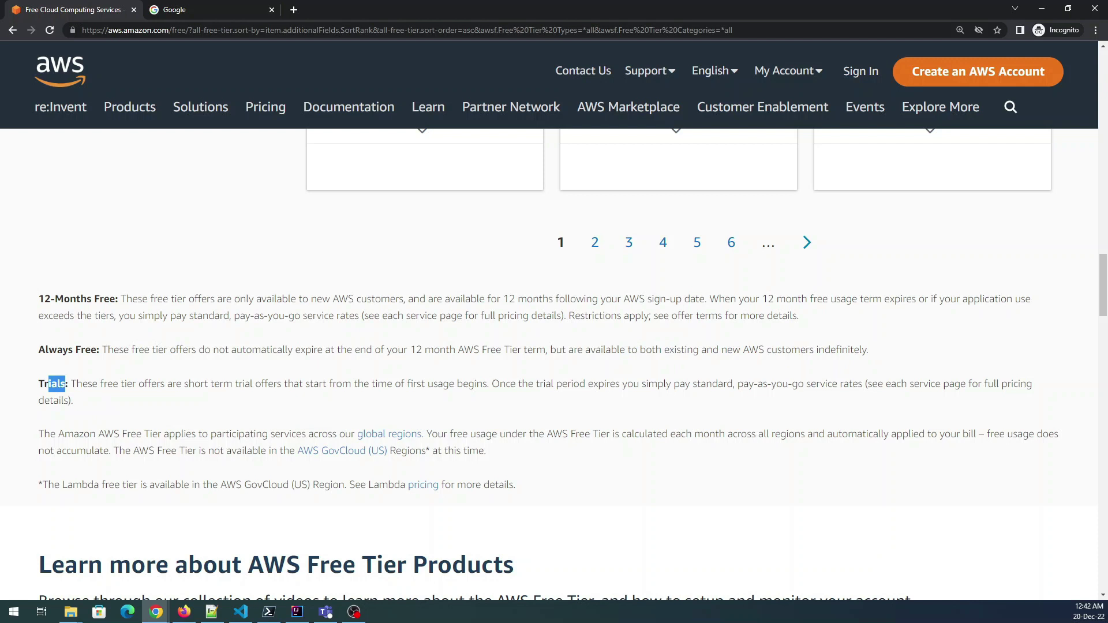
left_click(90, 404)
scroll(599, 367, "down", 3)
scroll(586, 398, "up", 4)
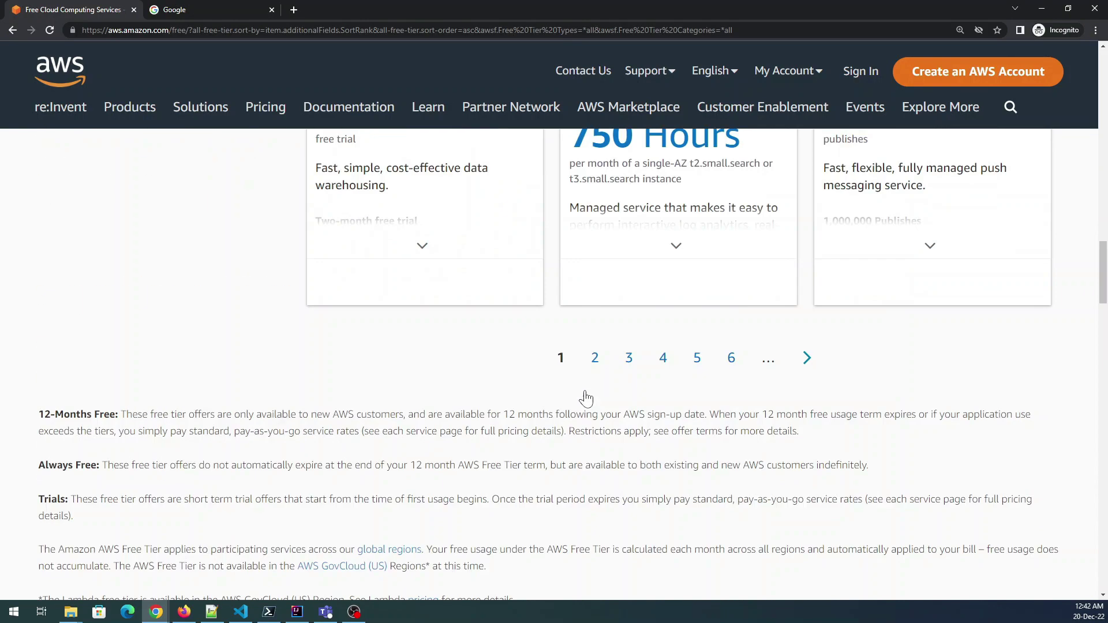
scroll(587, 397, "up", 4)
scroll(583, 396, "up", 8)
scroll(421, 342, "up", 4)
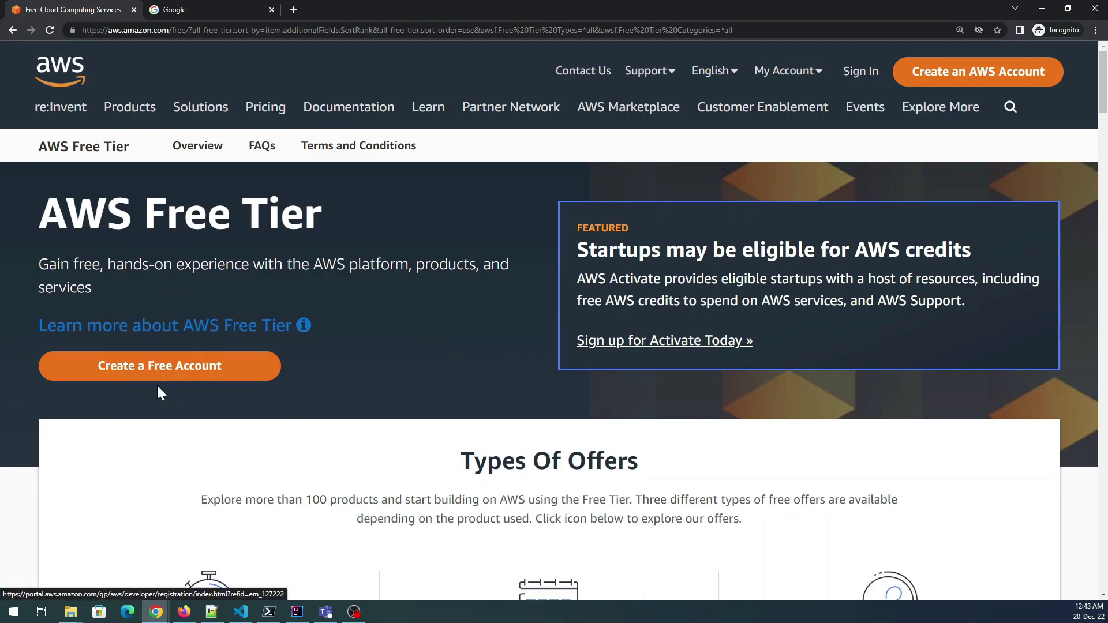
- Google 'how to create a free account on aws' and open the Sign Up For a Free AWS Account result
left_click(216, 10)
left_click(537, 271)
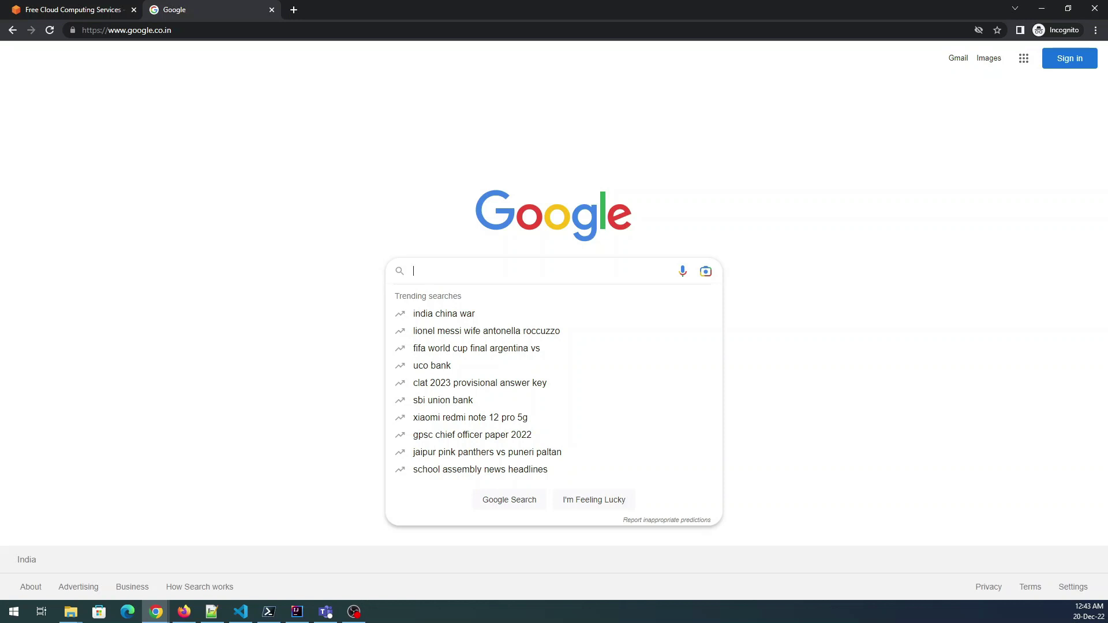
type("how t")
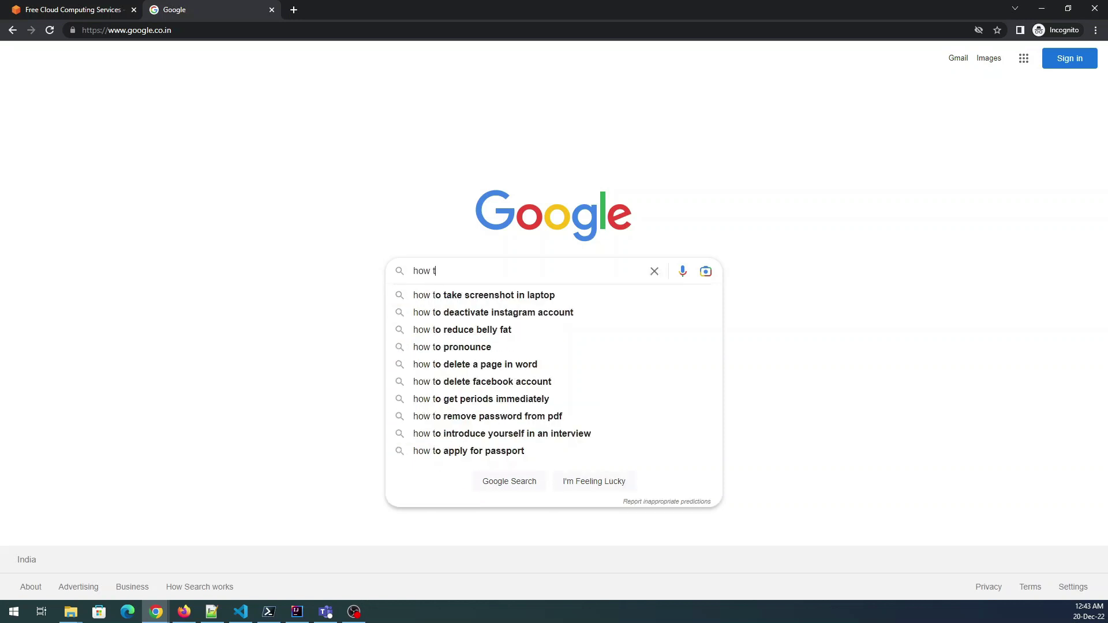
type("o create a ")
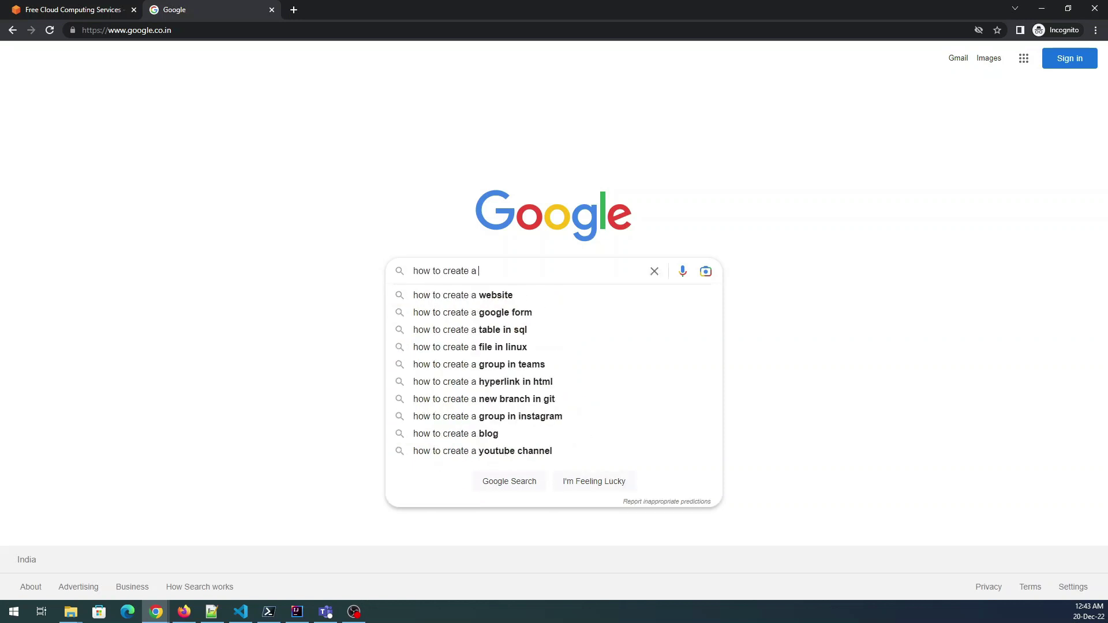
type("free accou")
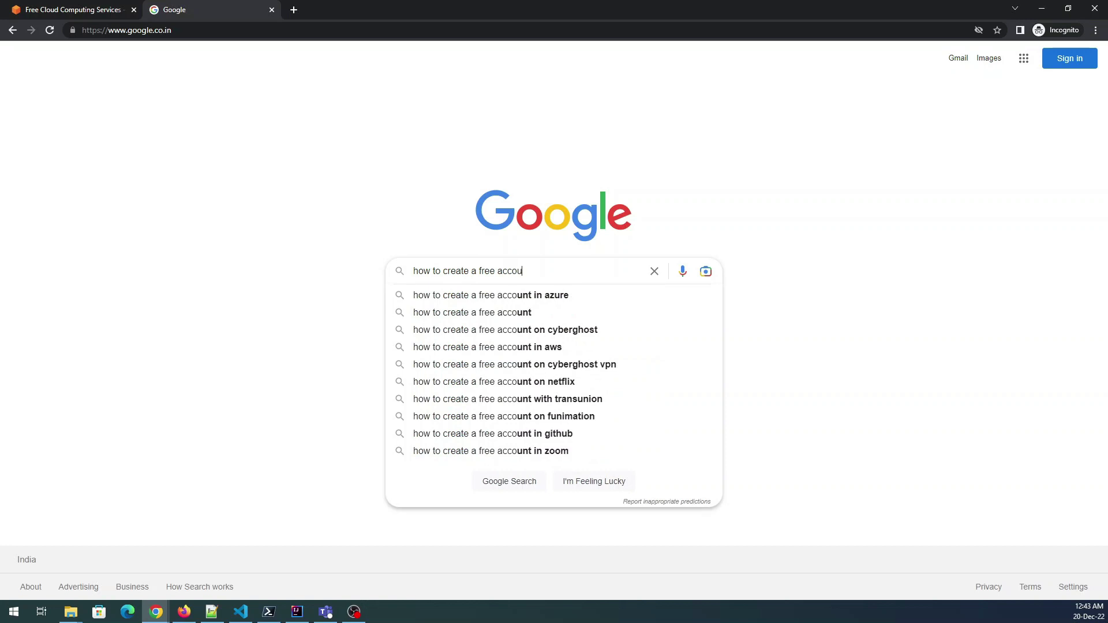
type("nt on aws")
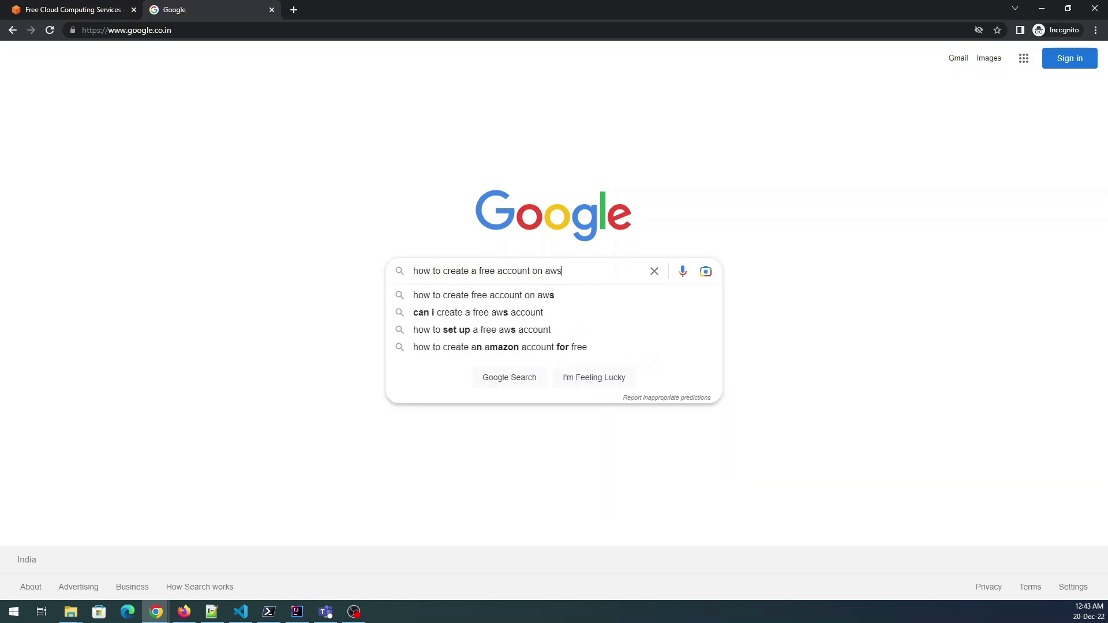
key("Return")
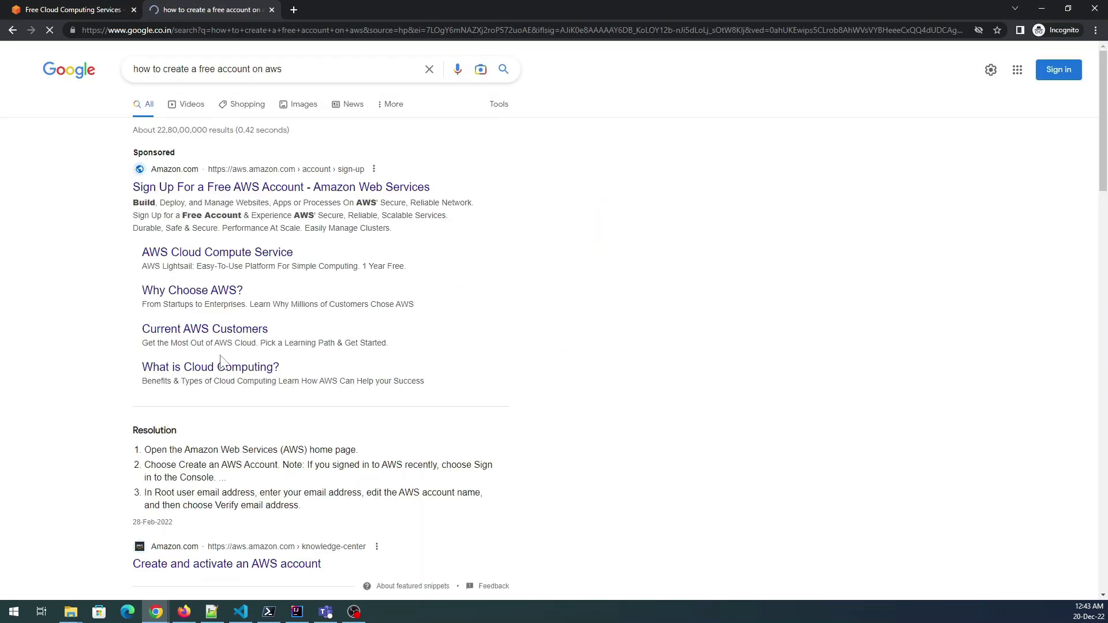
left_click(209, 196)
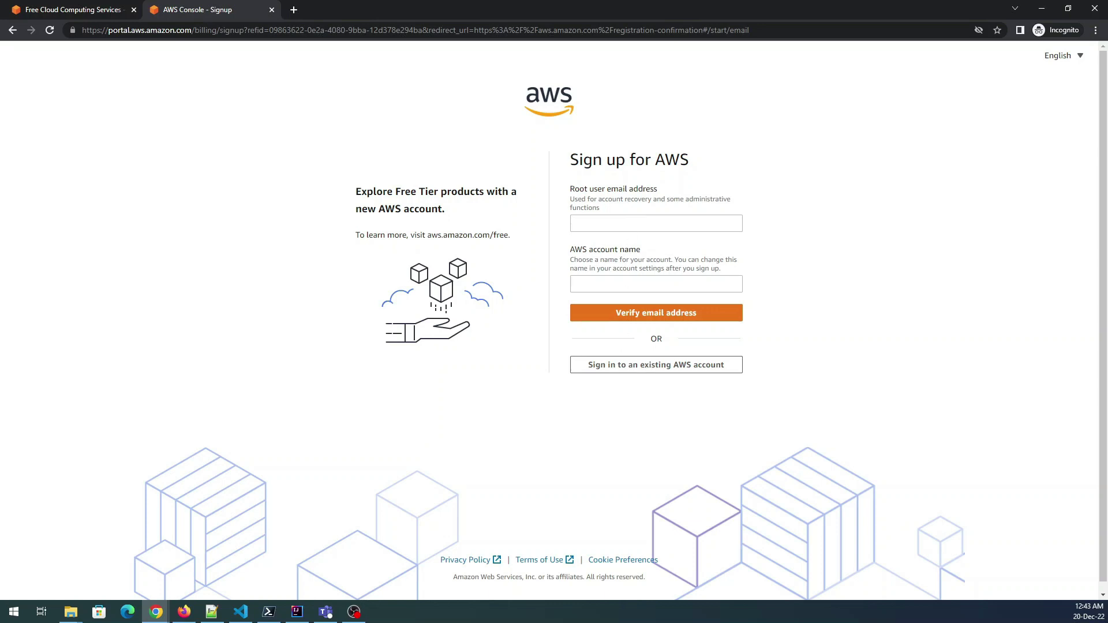
- Submit the root user email and account name, then bring up the mail window
left_click(577, 223)
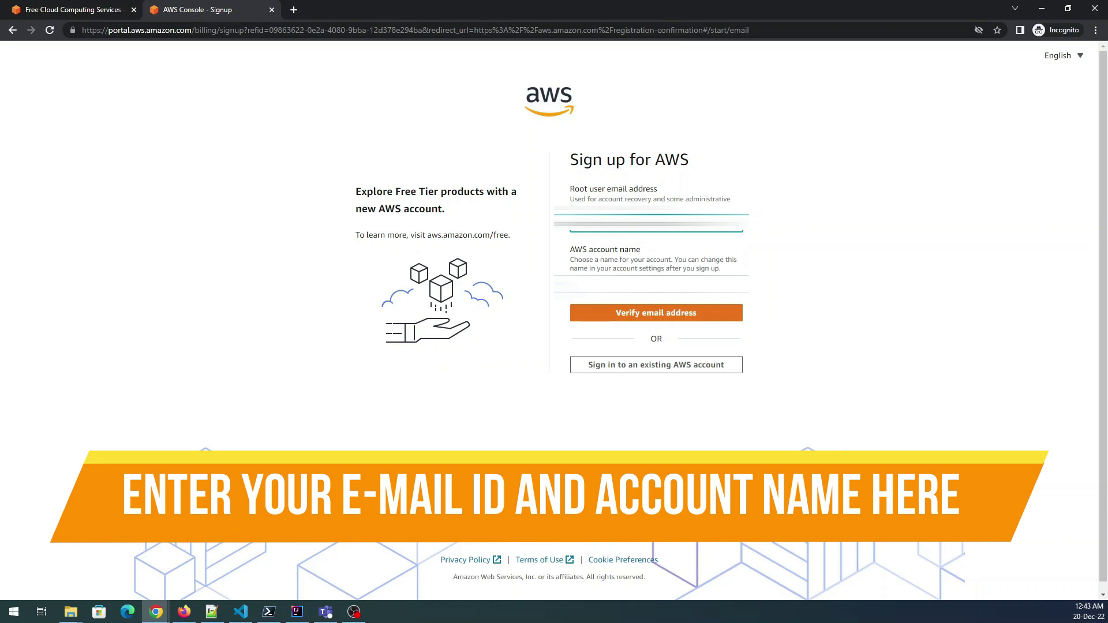
key("Tab")
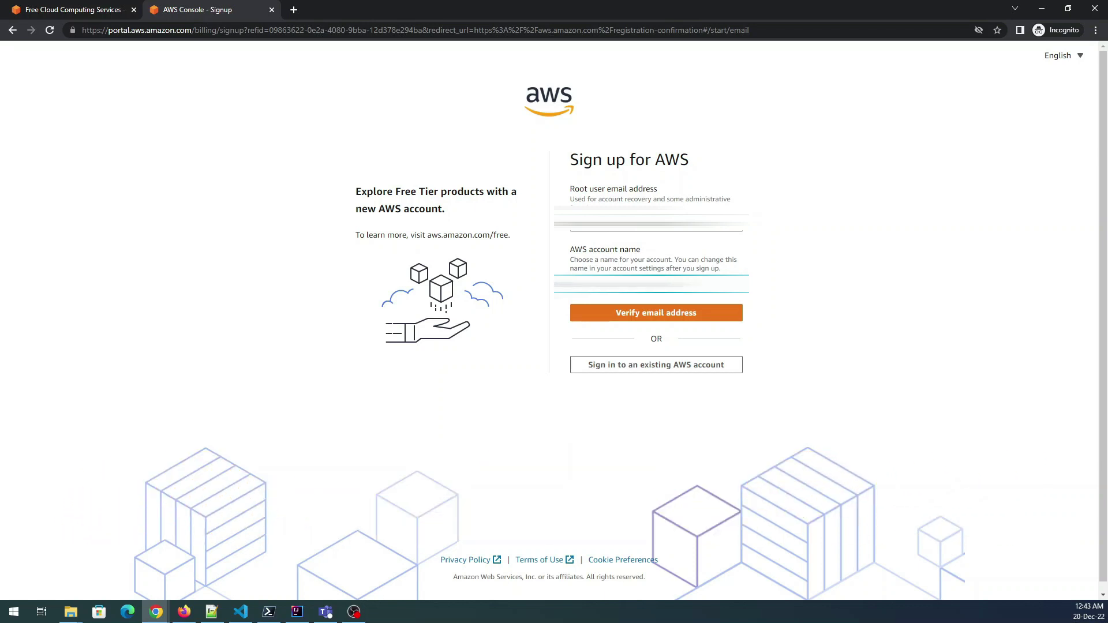
left_click(611, 318)
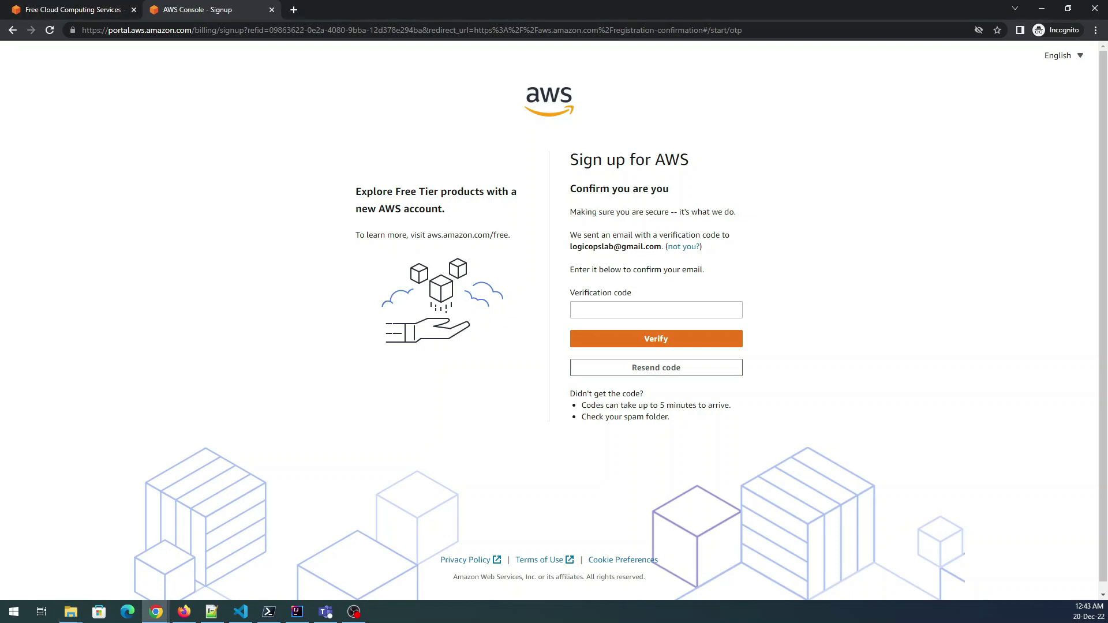
key("alt+Tab")
left_click(155, 613)
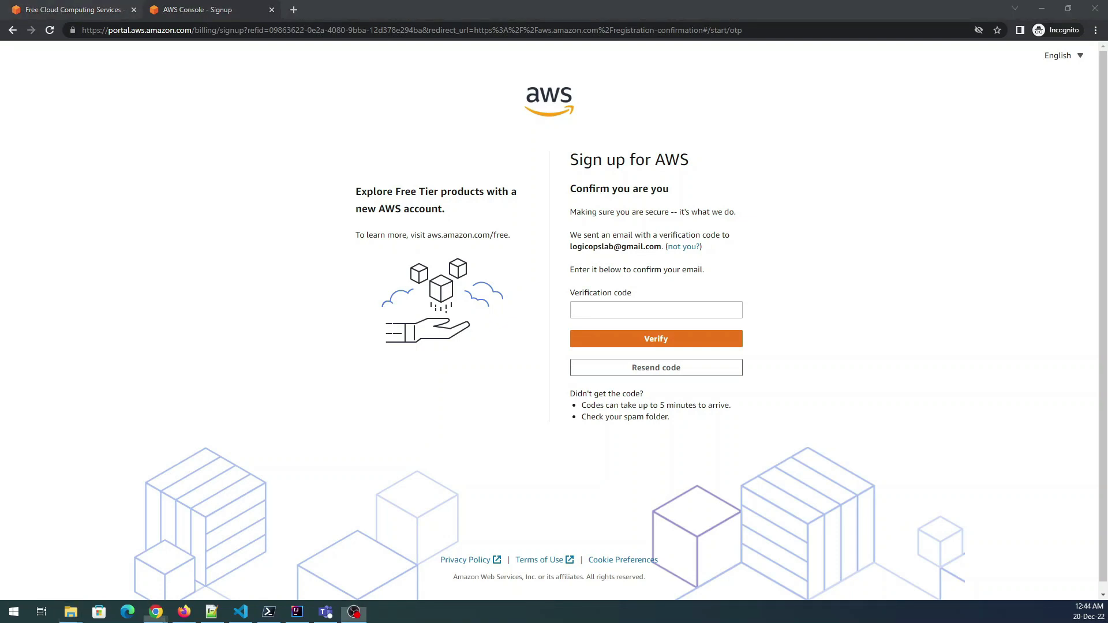
left_click_drag(265, 176, 294, 2)
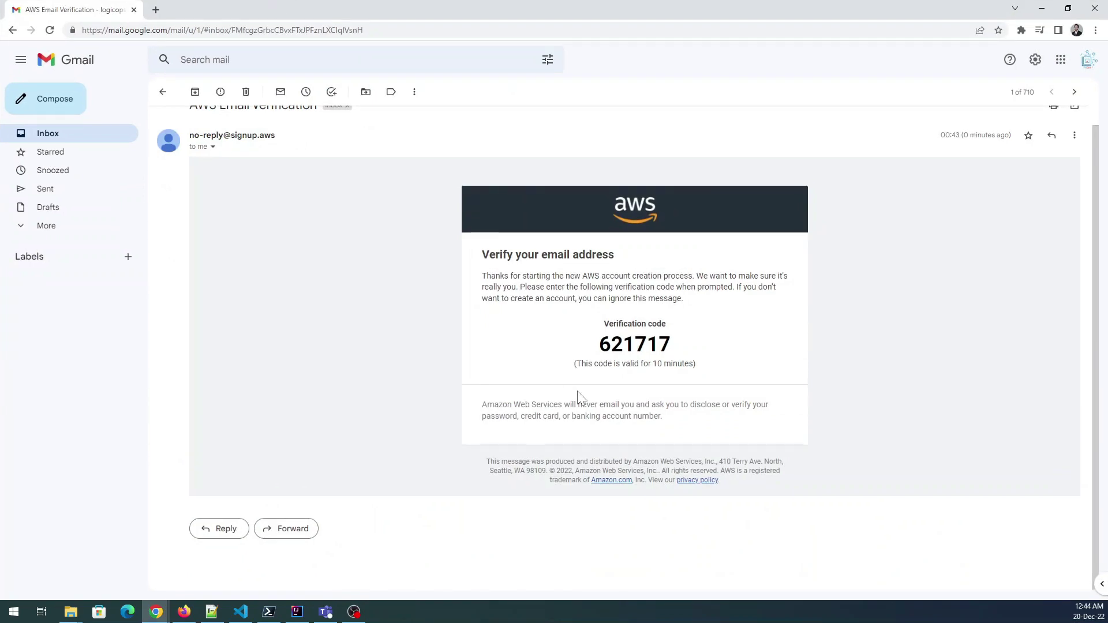
double_click(635, 344)
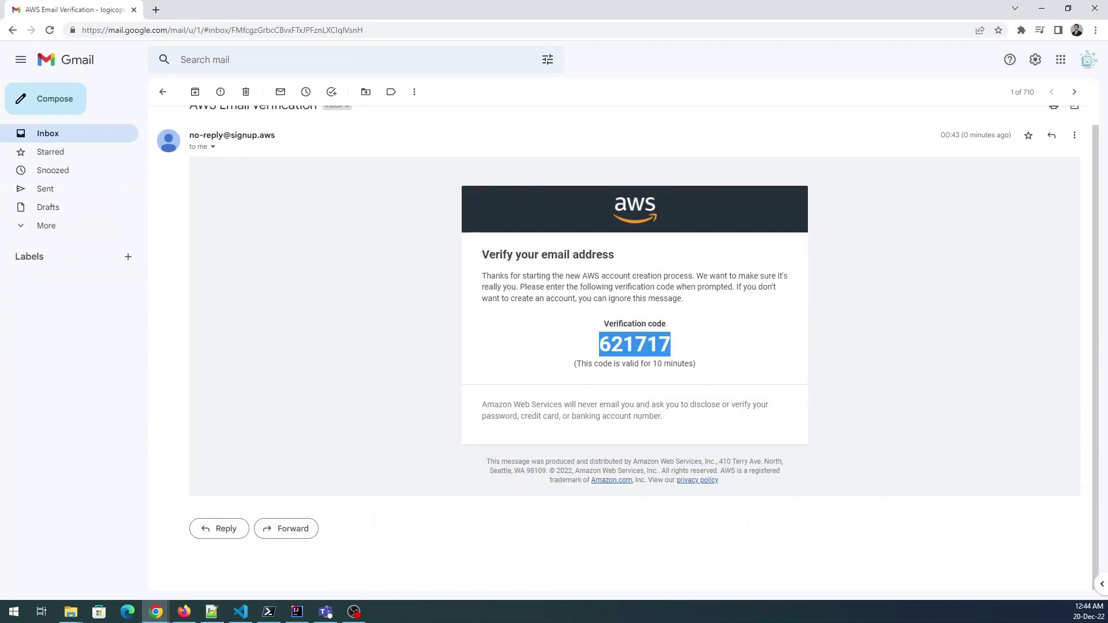
right_click(630, 345)
left_click(645, 354)
left_click(1042, 8)
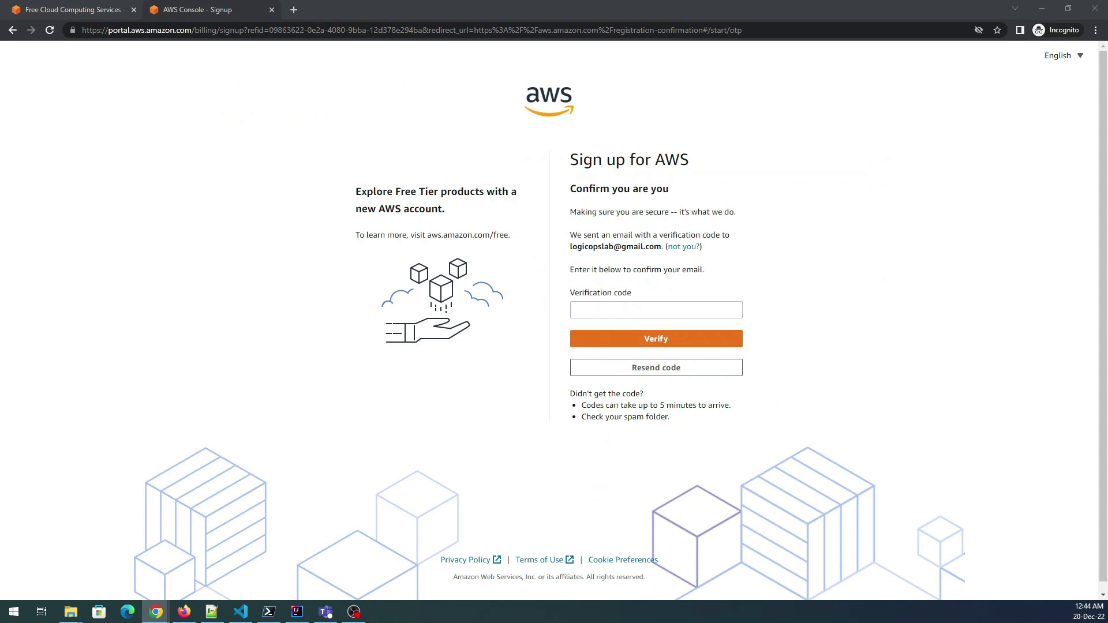
left_click(607, 310)
key("ctrl+v")
left_click(642, 340)
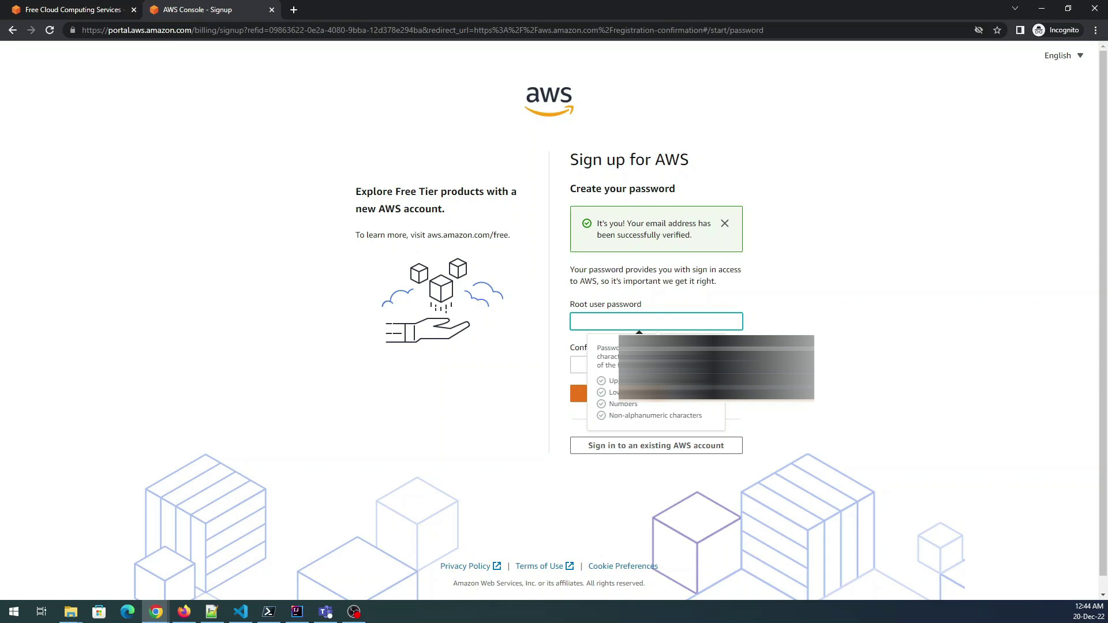
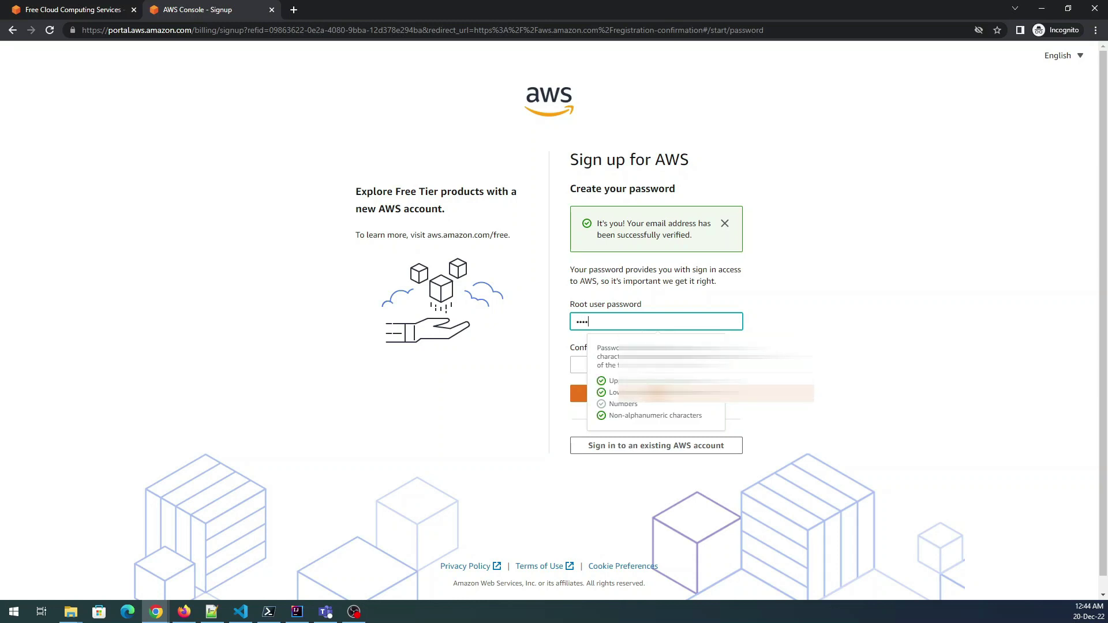
- Enter and confirm the root user password, then continue to step 2
key("Tab")
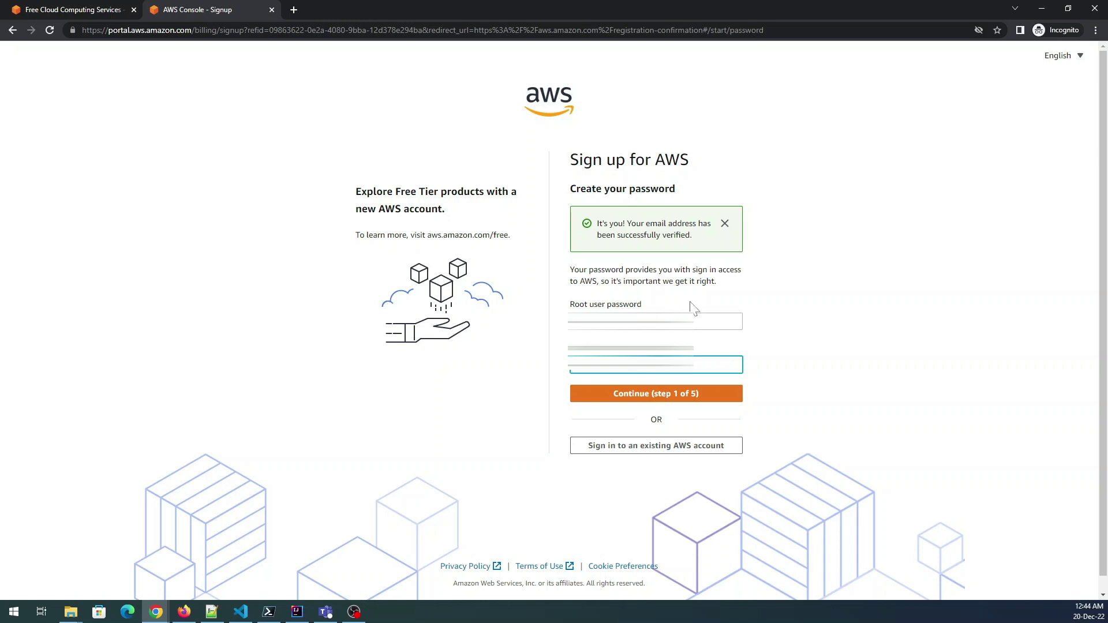
left_click(810, 401)
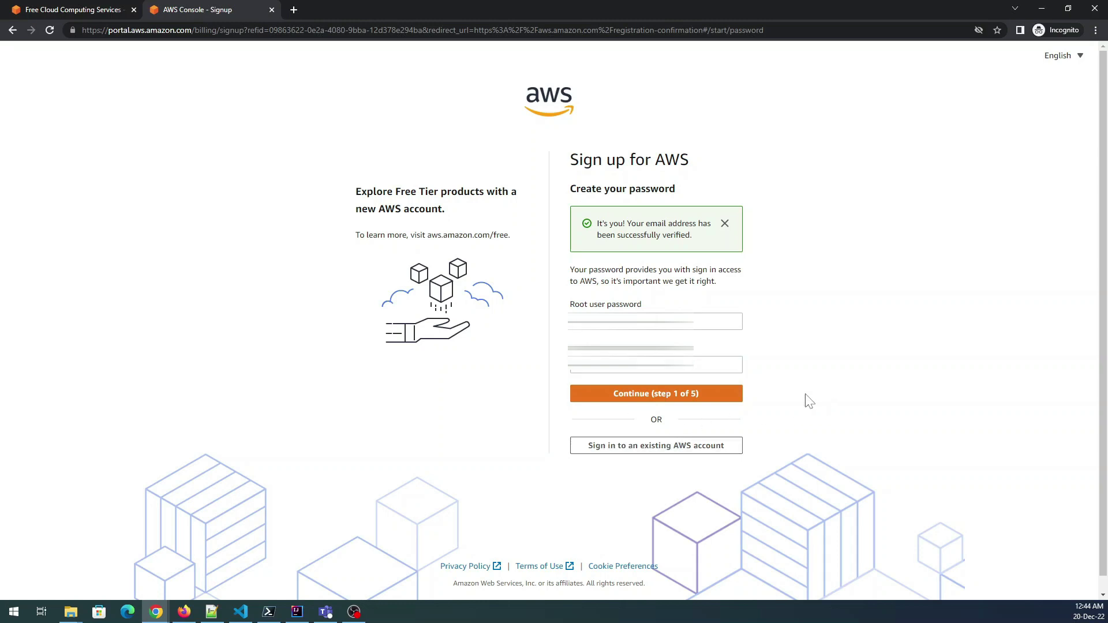
left_click(672, 404)
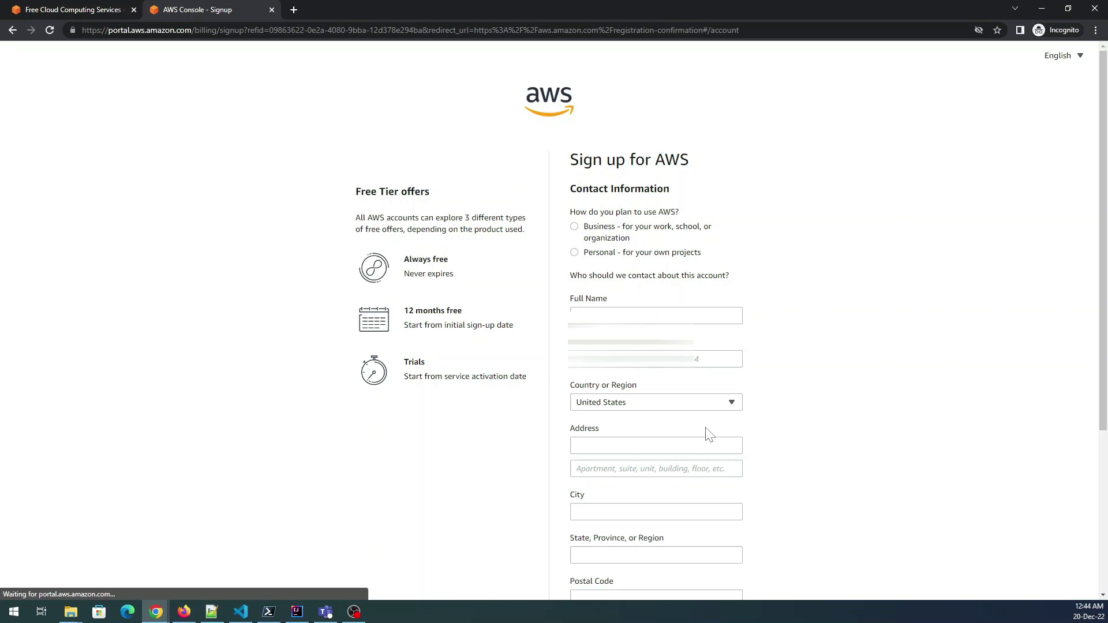
- Submit contact details as a Personal account with India's +91 phone code
left_click(620, 364)
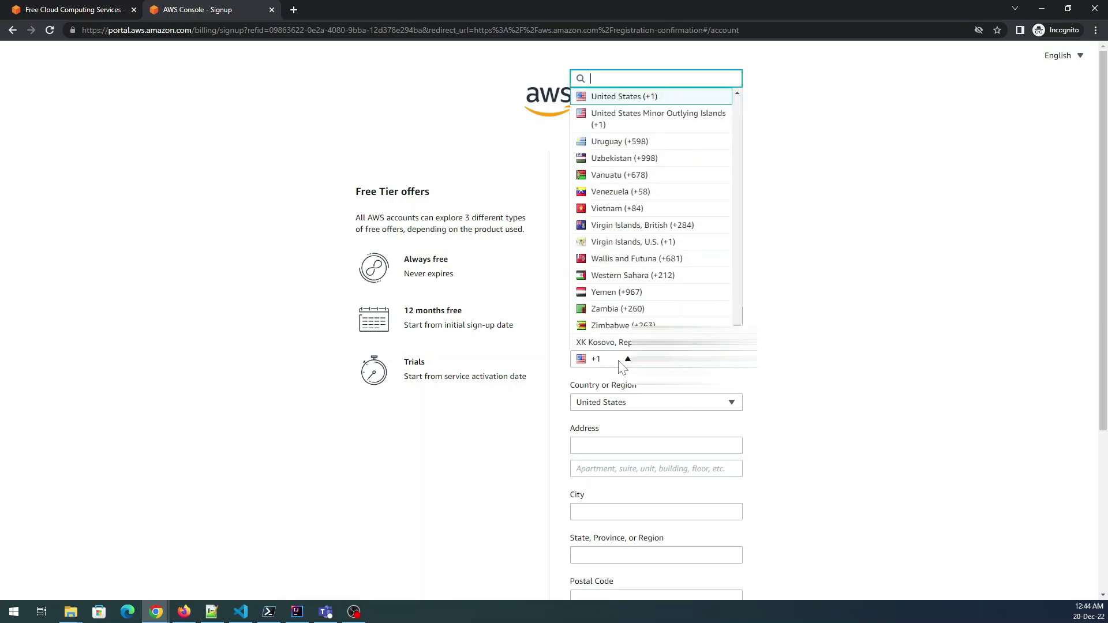
type("ind")
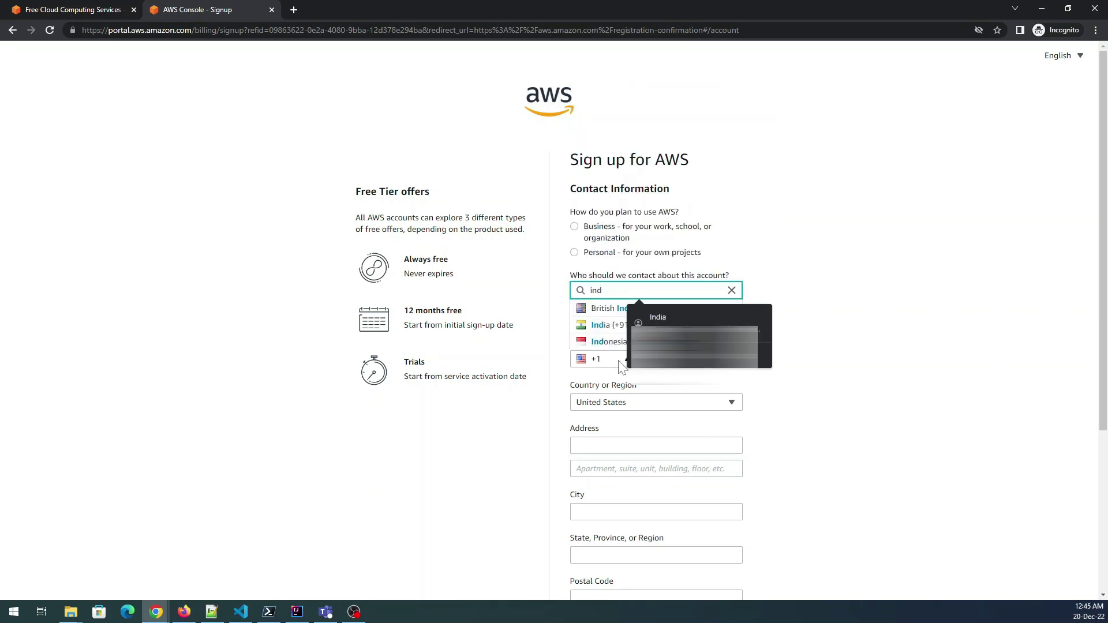
left_click(603, 325)
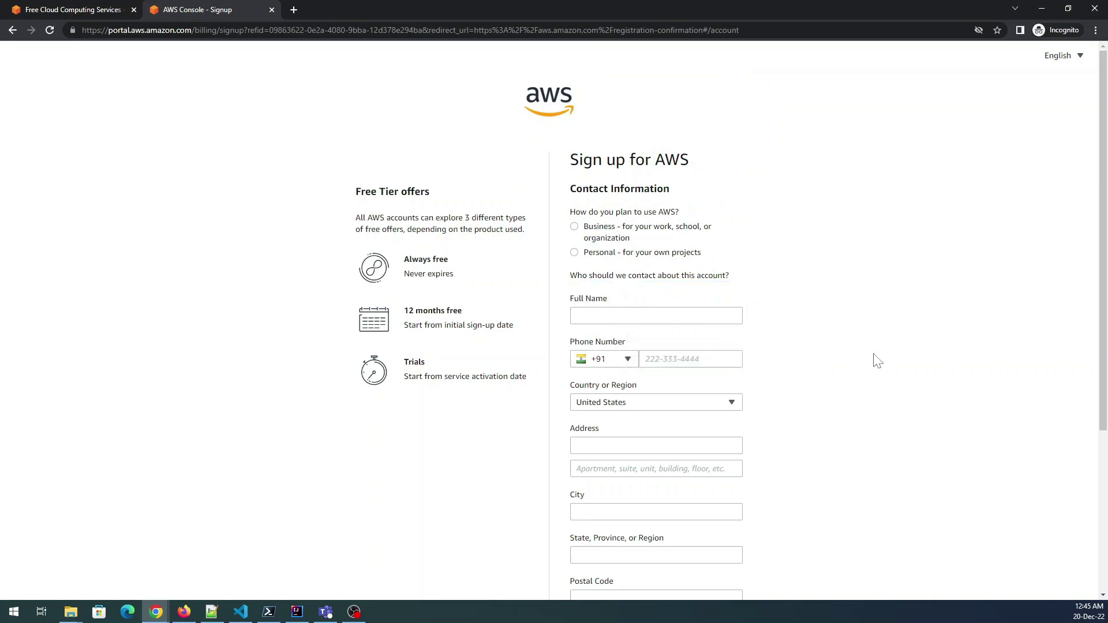
scroll(870, 357, "down", 2)
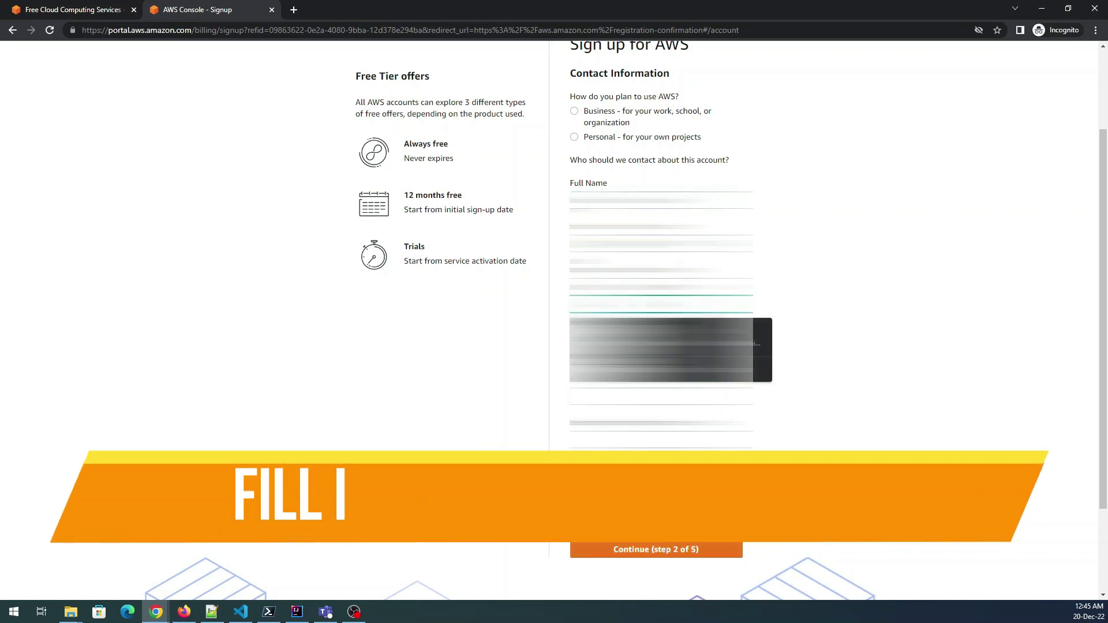
left_click(835, 347)
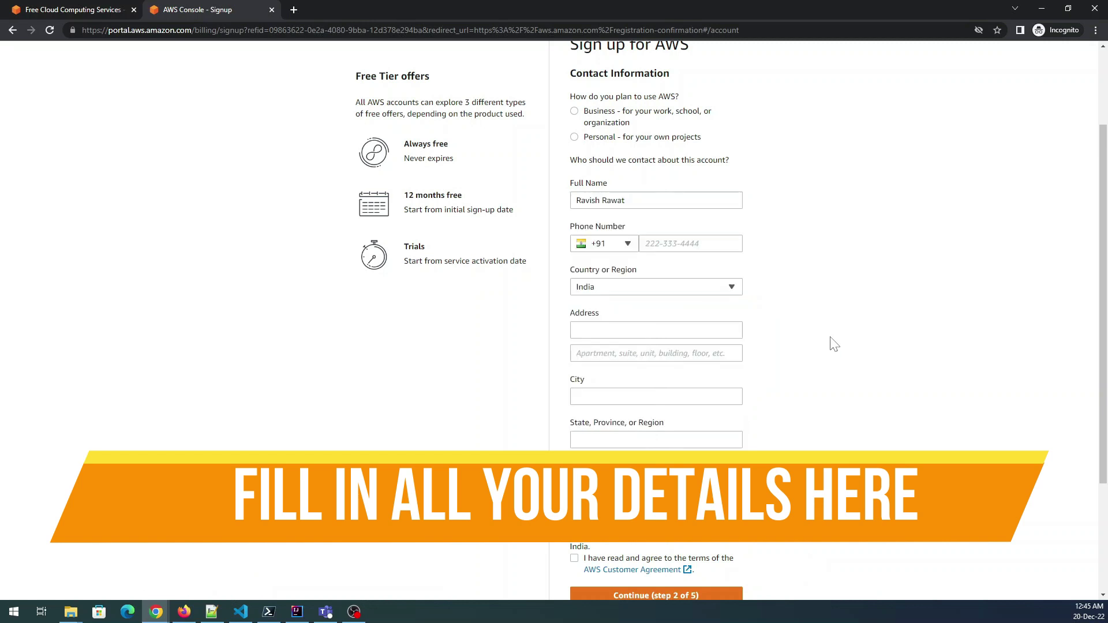
scroll(831, 345, "down", 1)
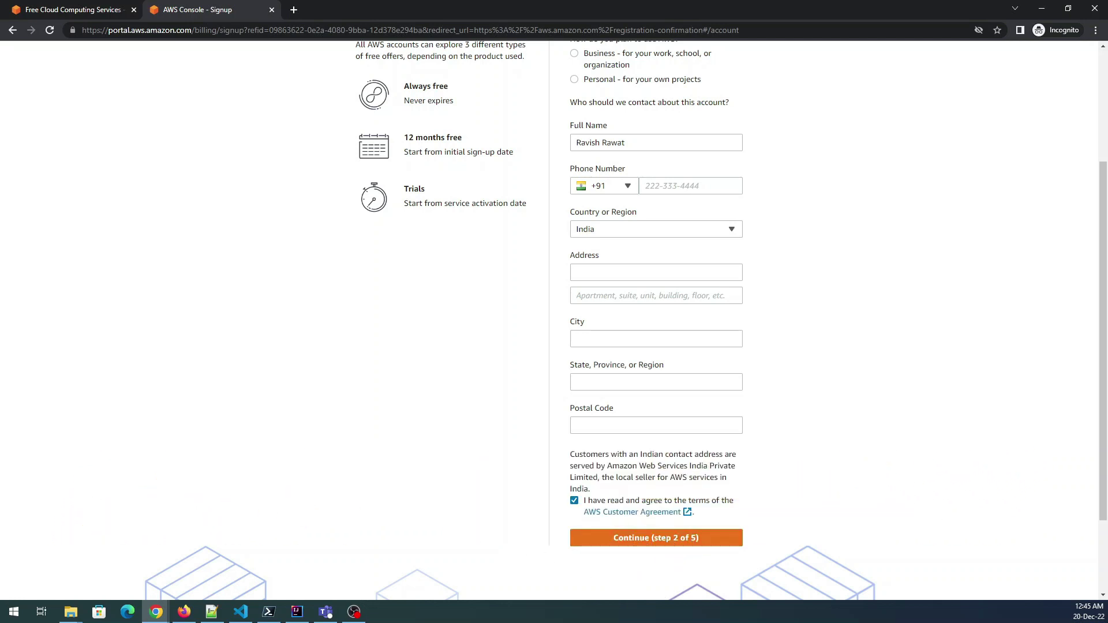
key("ctrl+plus")
key("ctrl+plus")
key("ctrl+plus")
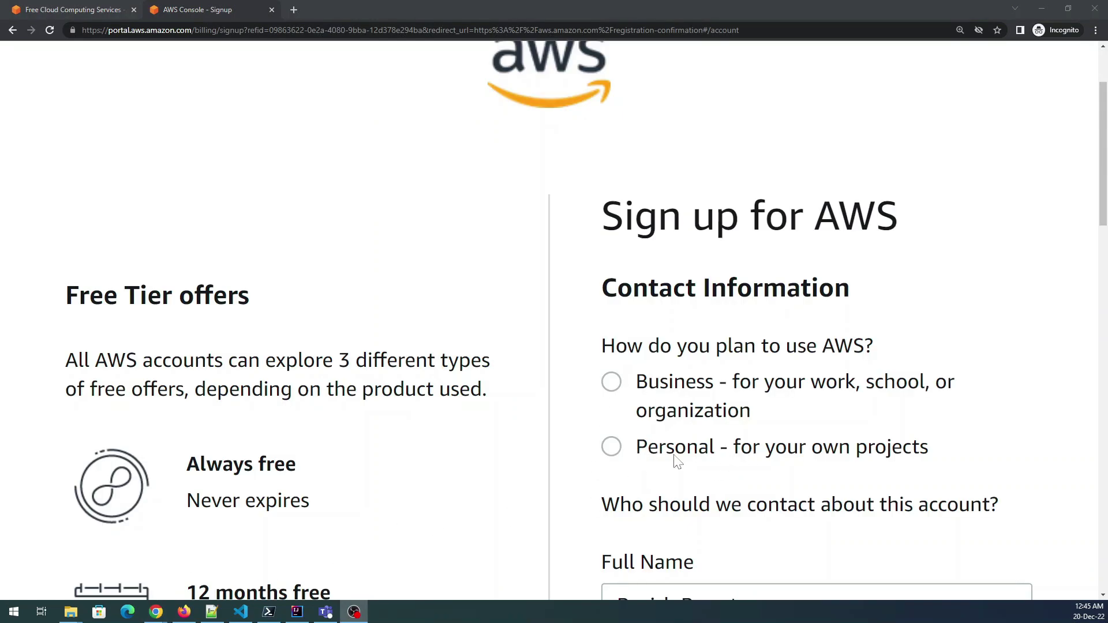
left_click(617, 448)
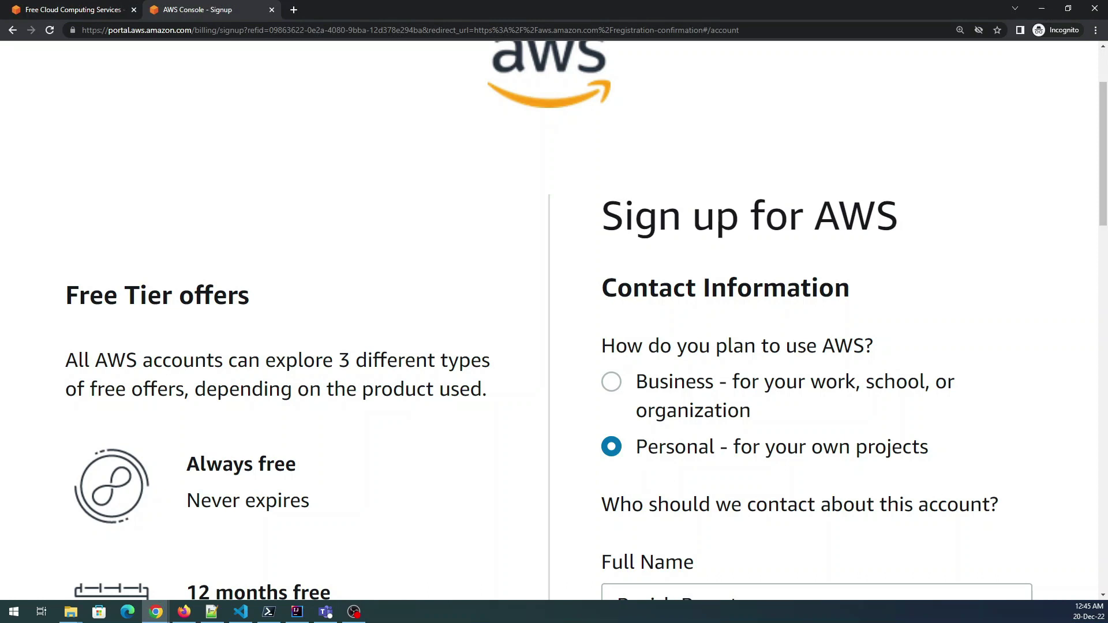
scroll(607, 433, "down", 15)
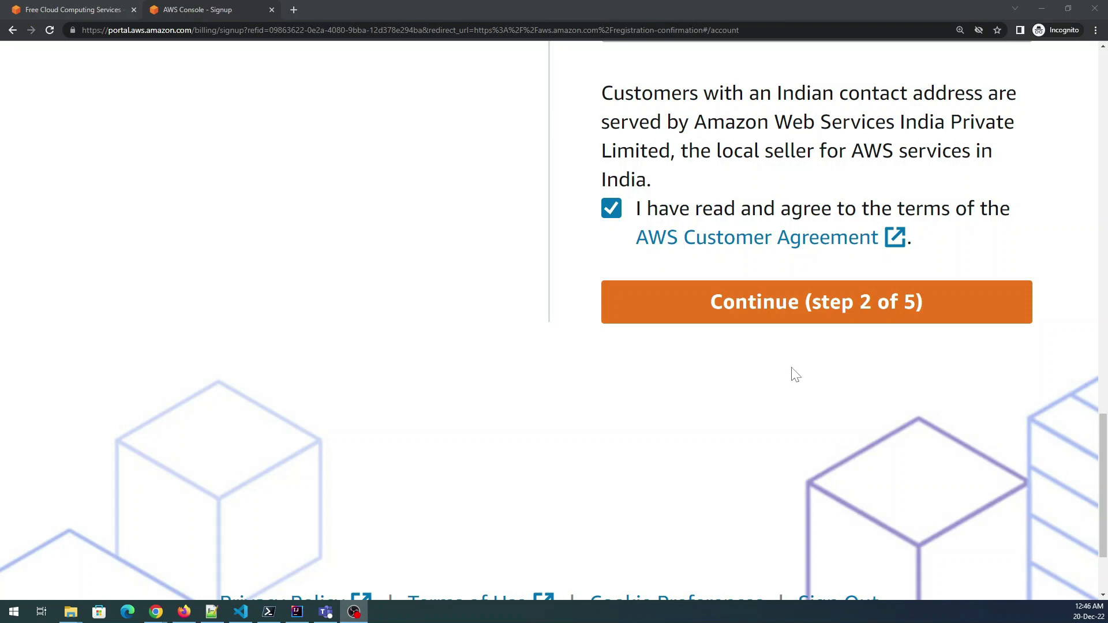
left_click(769, 313)
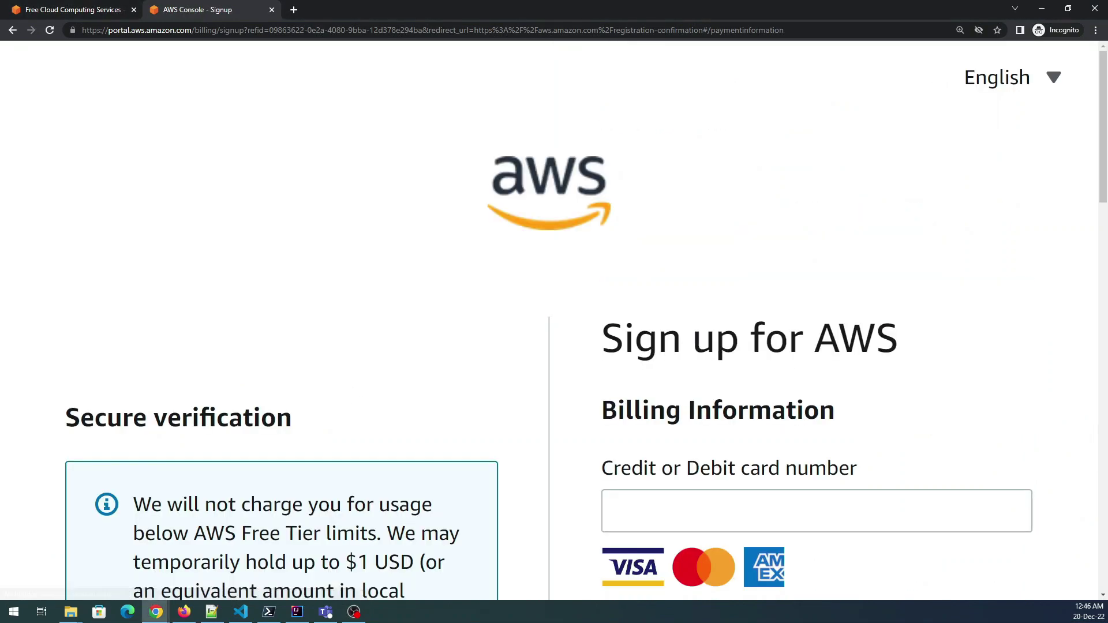
- Zoom back to 110%, answer No for PAN, and submit the billing details
key("ctrl+minus")
key("ctrl+minus")
key("ctrl+minus")
key("ctrl+minus")
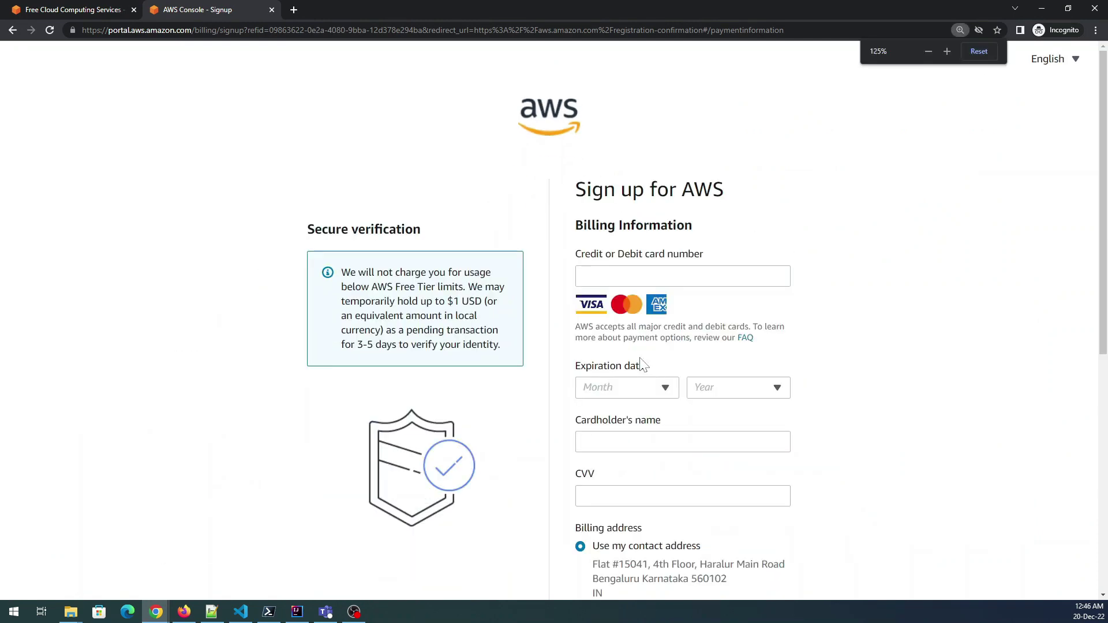
key("ctrl+minus")
scroll(650, 297, "down", 1)
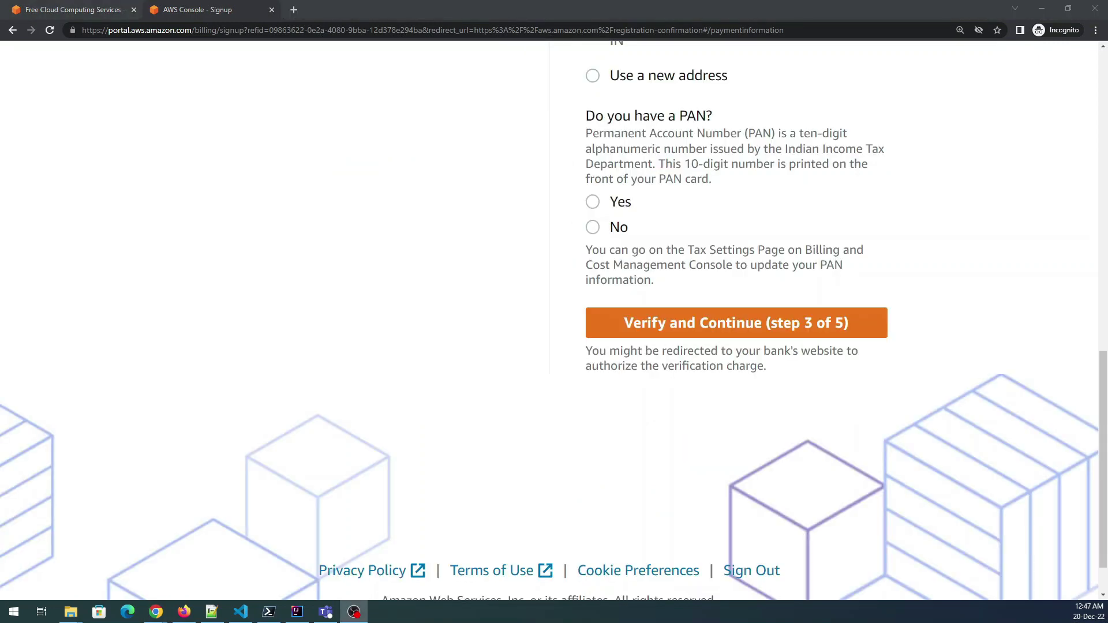
left_click(709, 330)
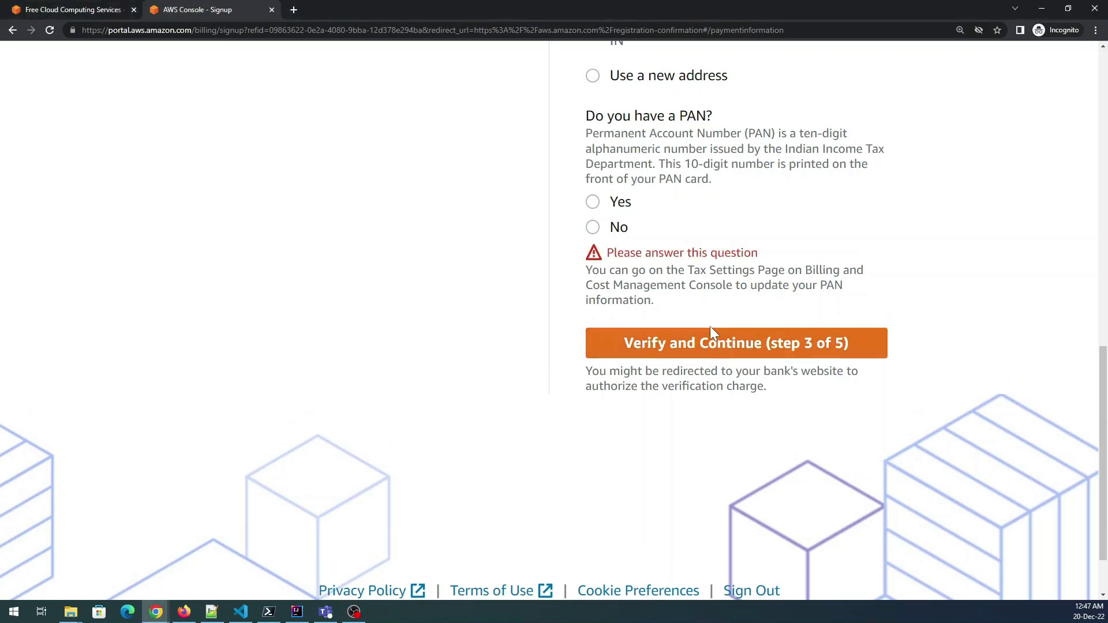
left_click(592, 227)
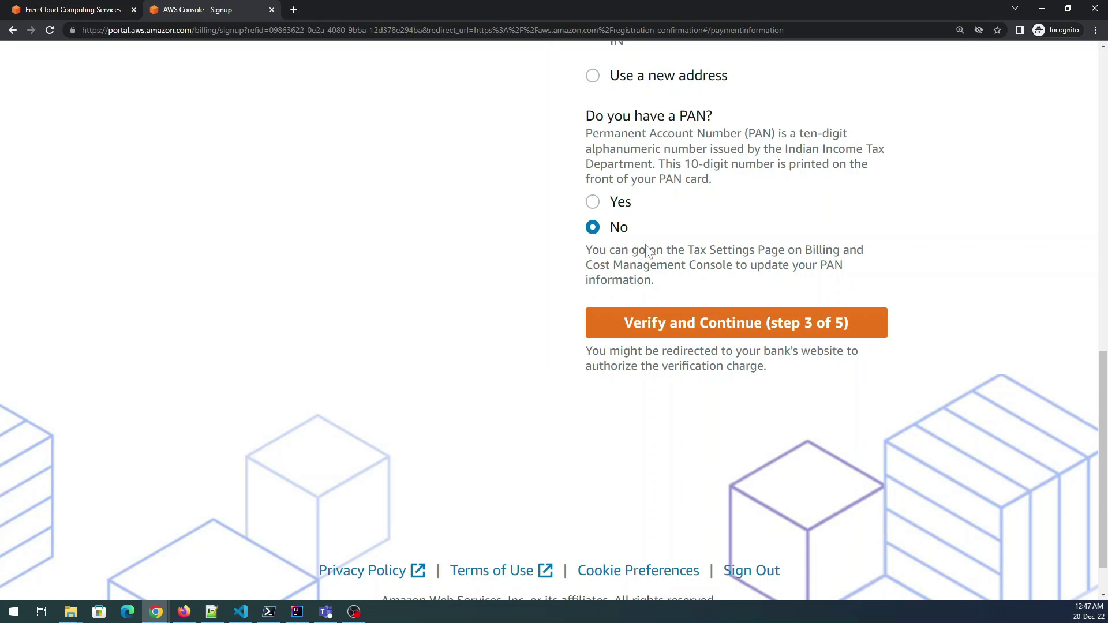
left_click(698, 335)
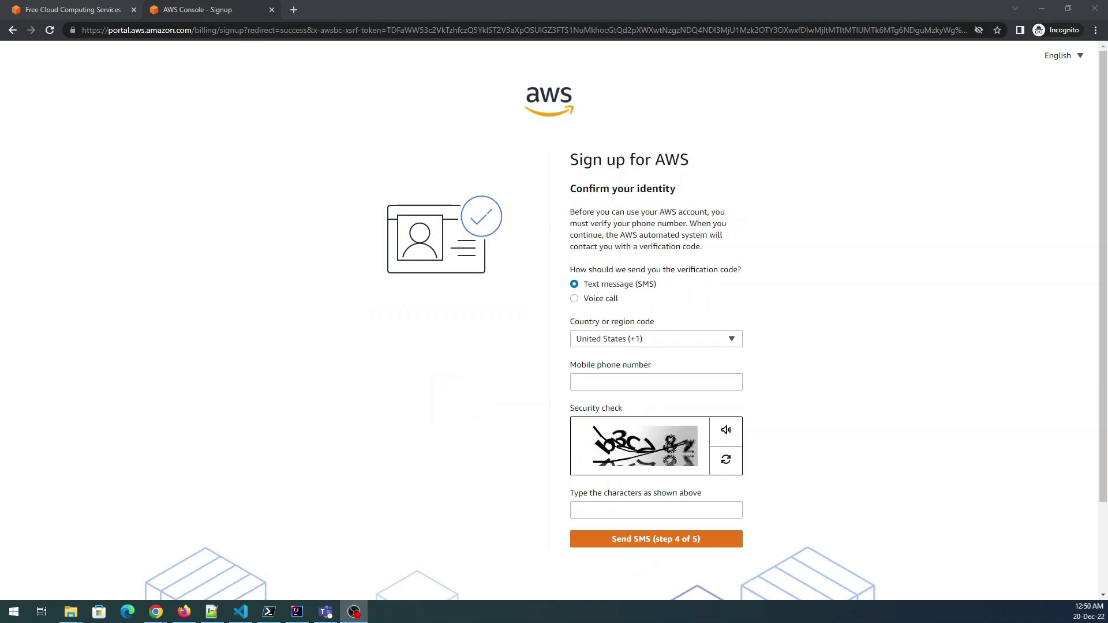
- Highlight and read the identity and phone verification explanation
left_click_drag(635, 212, 743, 221)
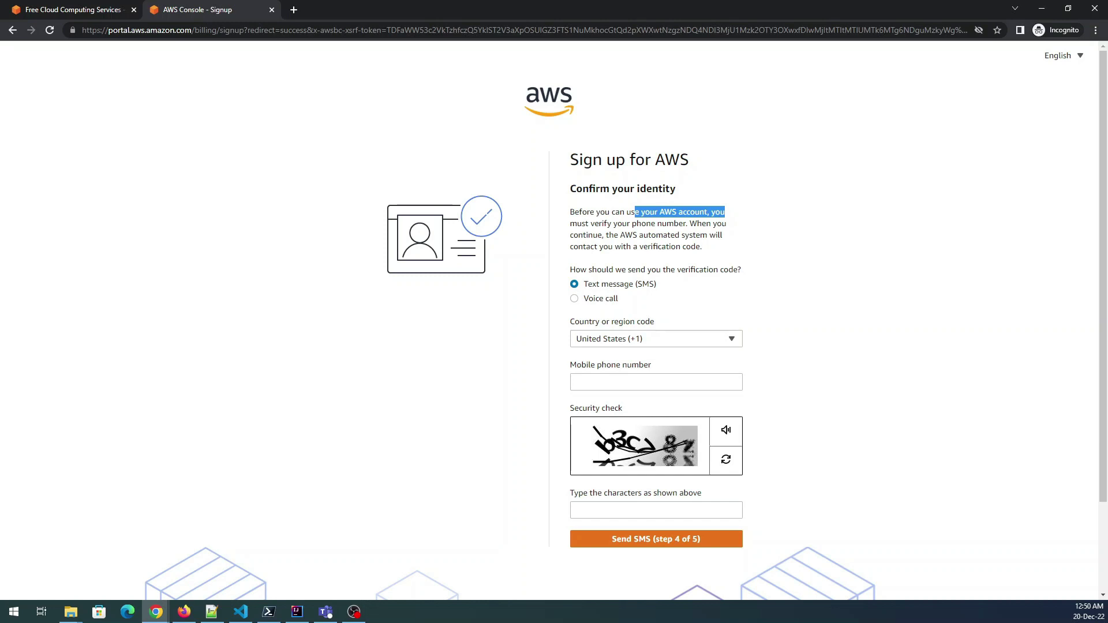
left_click_drag(642, 224, 732, 250)
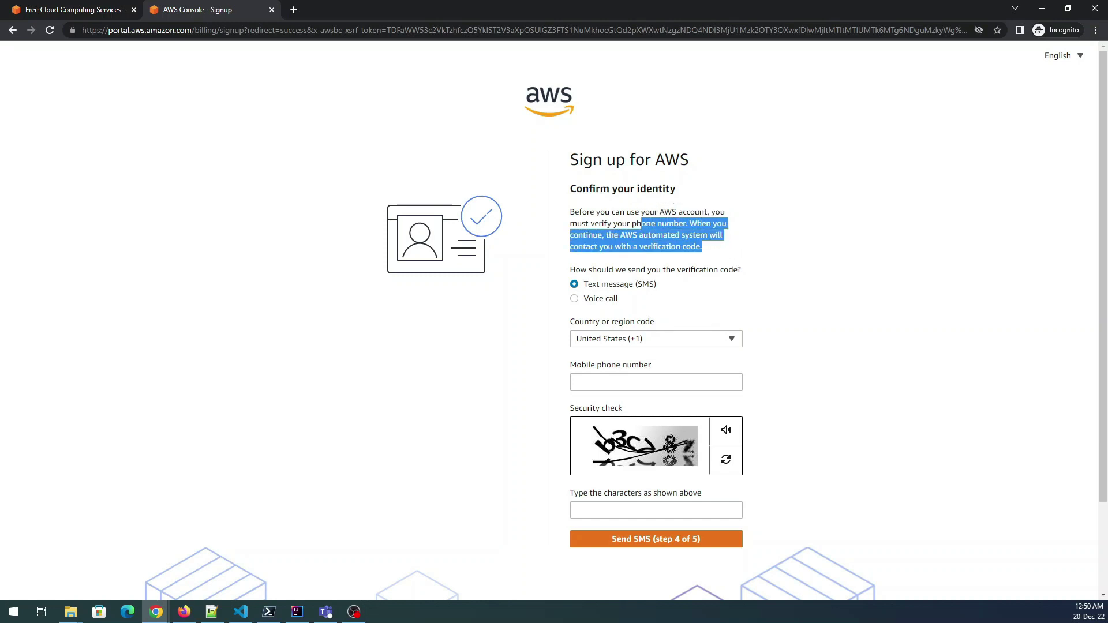
left_click(723, 249)
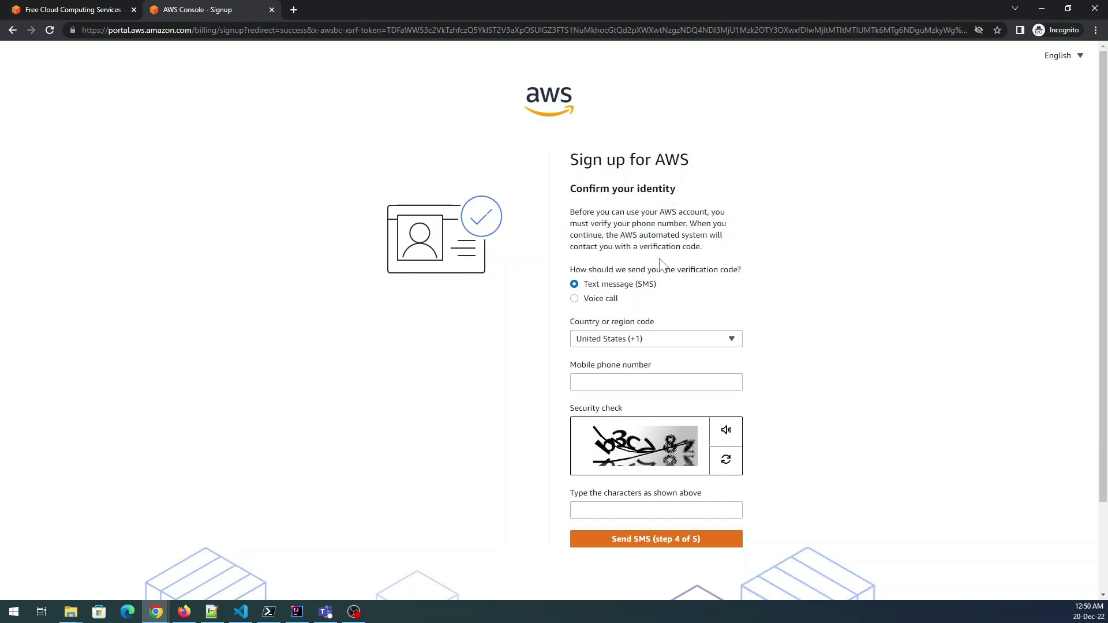
- Enter the India (+91) mobile number and security check characters, then send the SMS, retrying once
left_click(638, 340)
type("in")
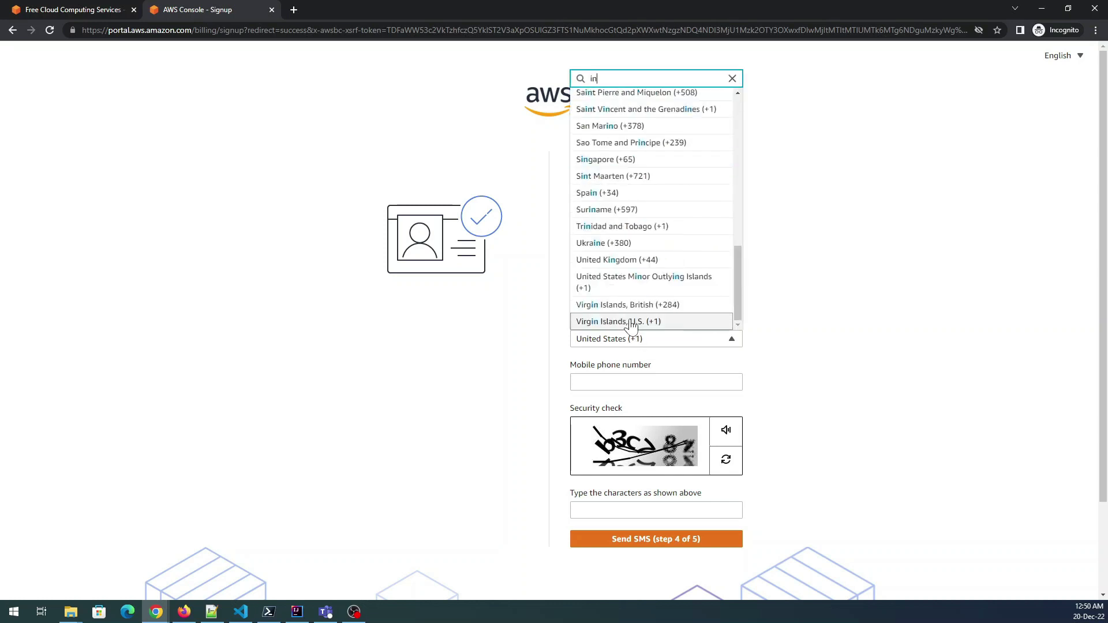
type("d")
left_click(621, 306)
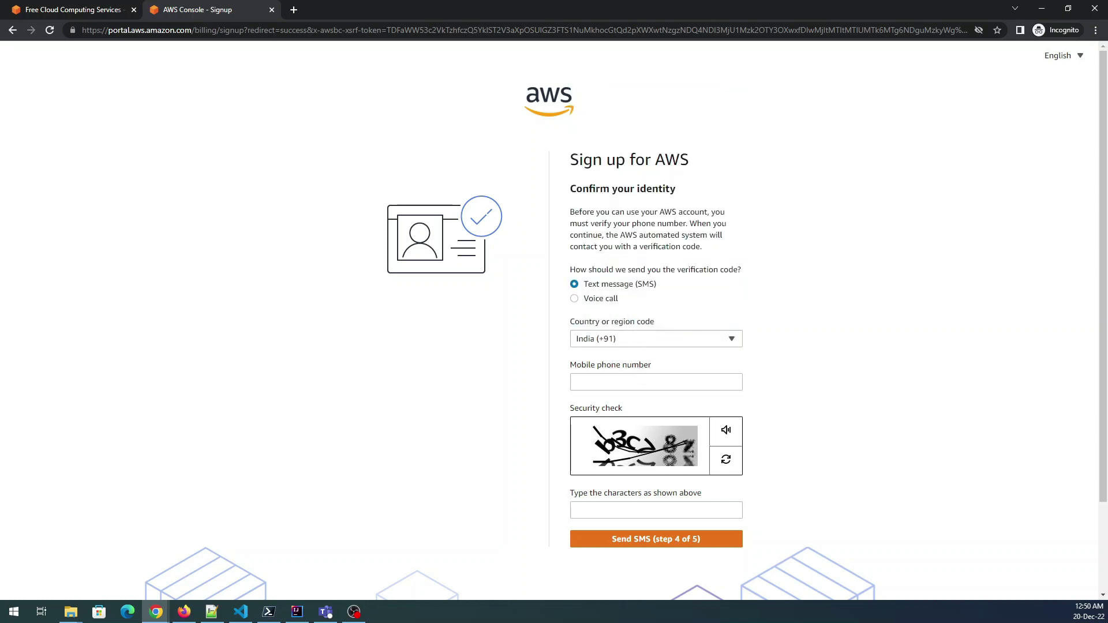
left_click(643, 382)
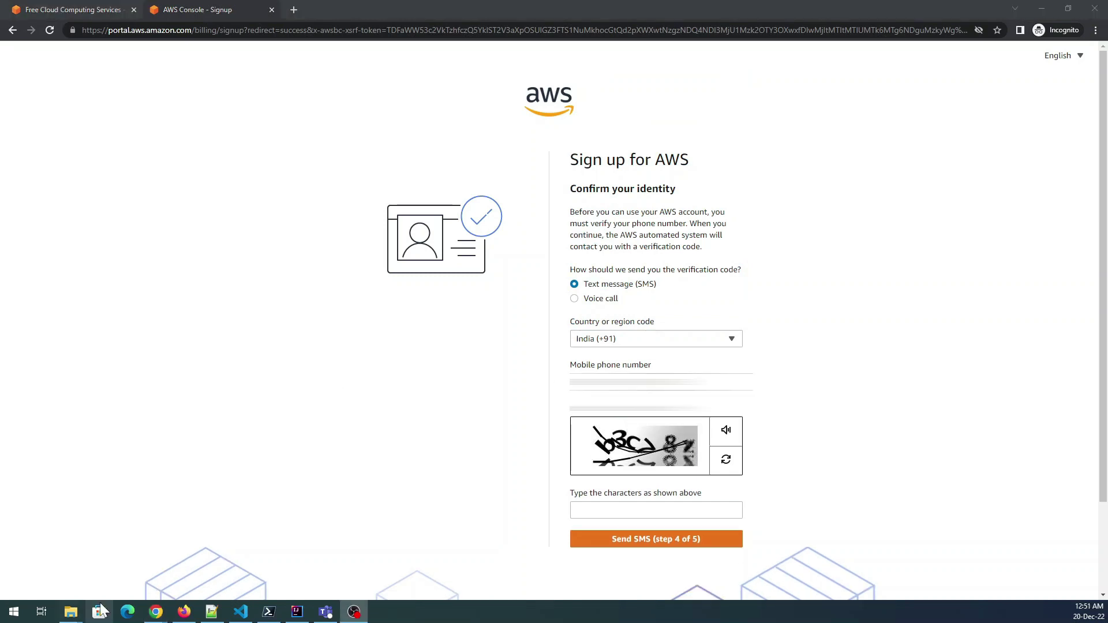
left_click(656, 510)
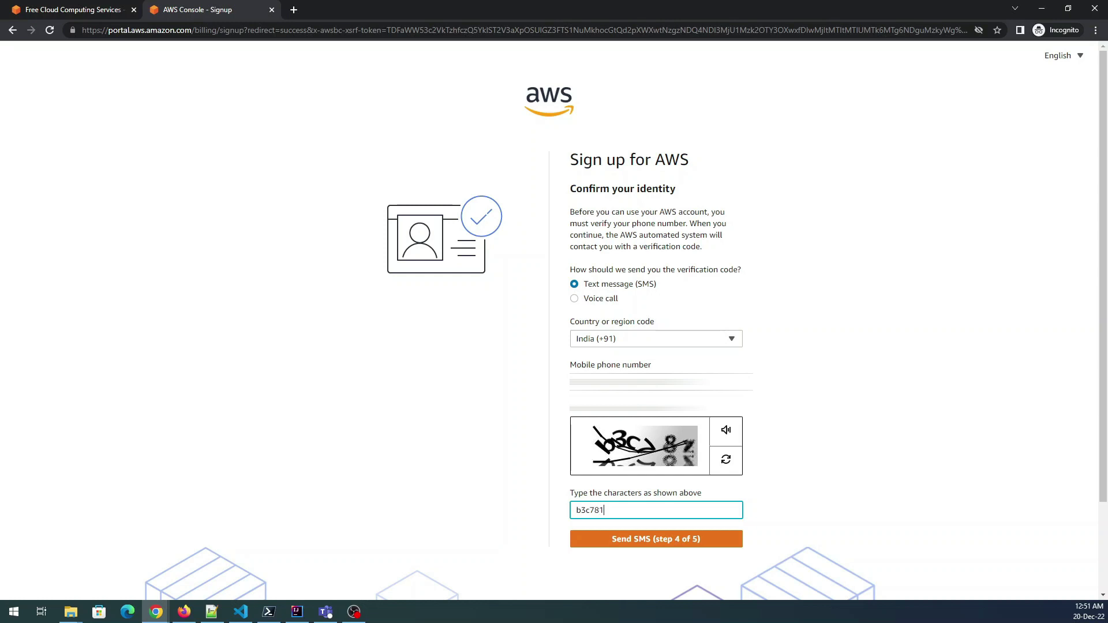
left_click(655, 540)
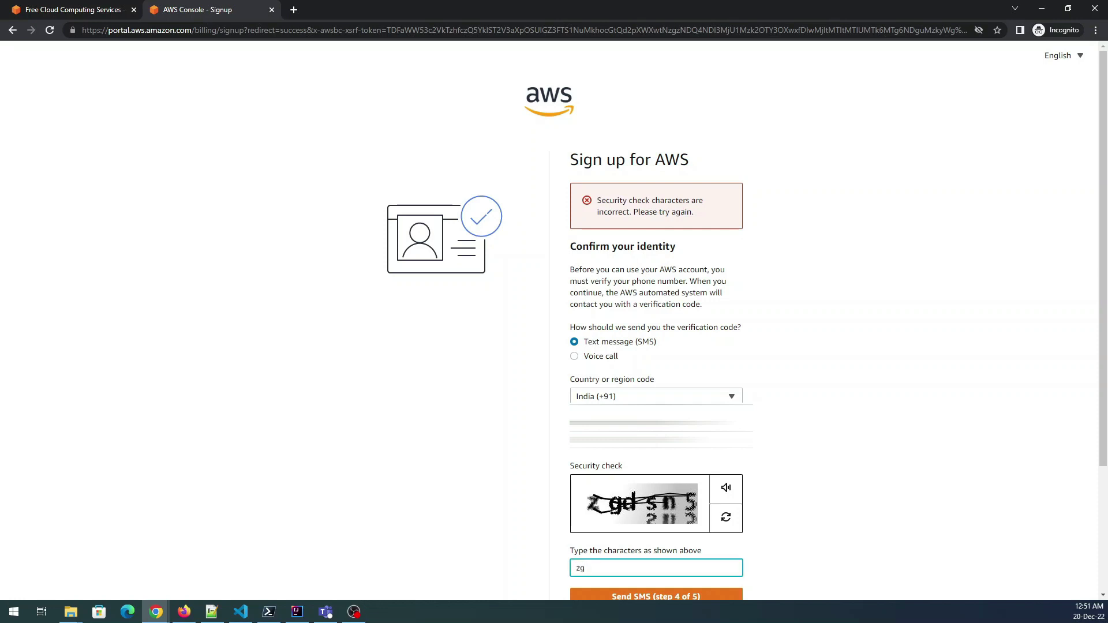
type("n5")
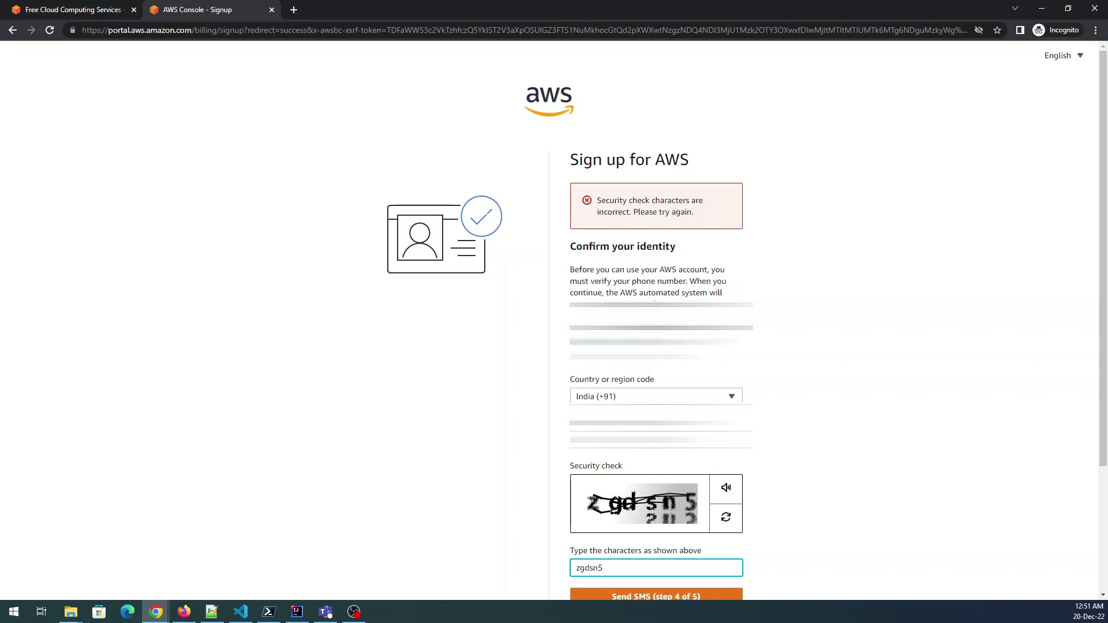
scroll(666, 559, "down", 2)
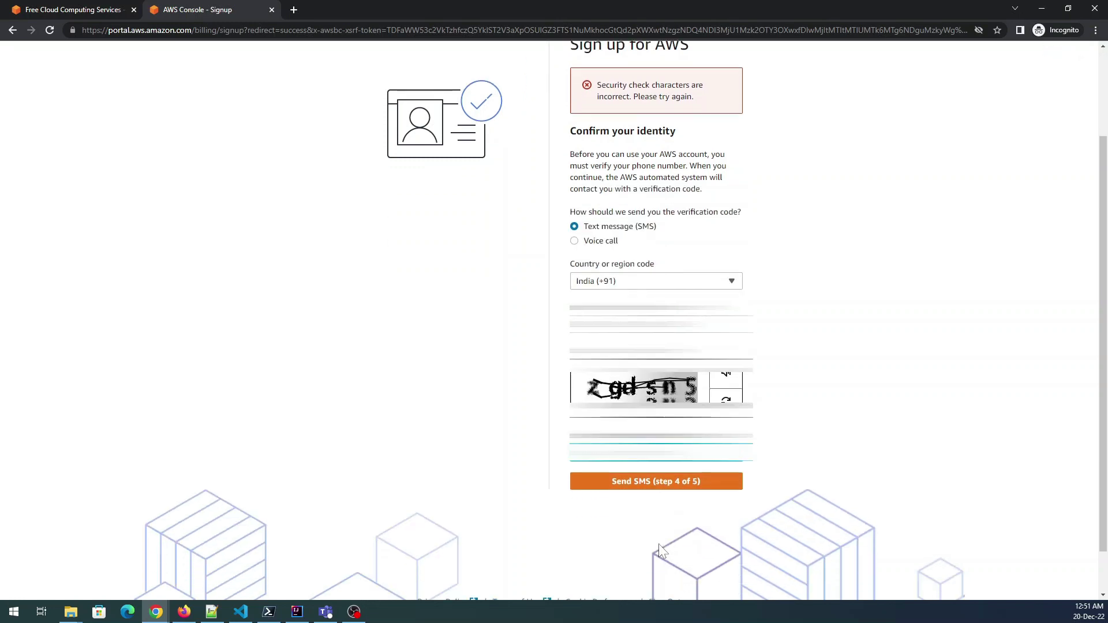
left_click(643, 484)
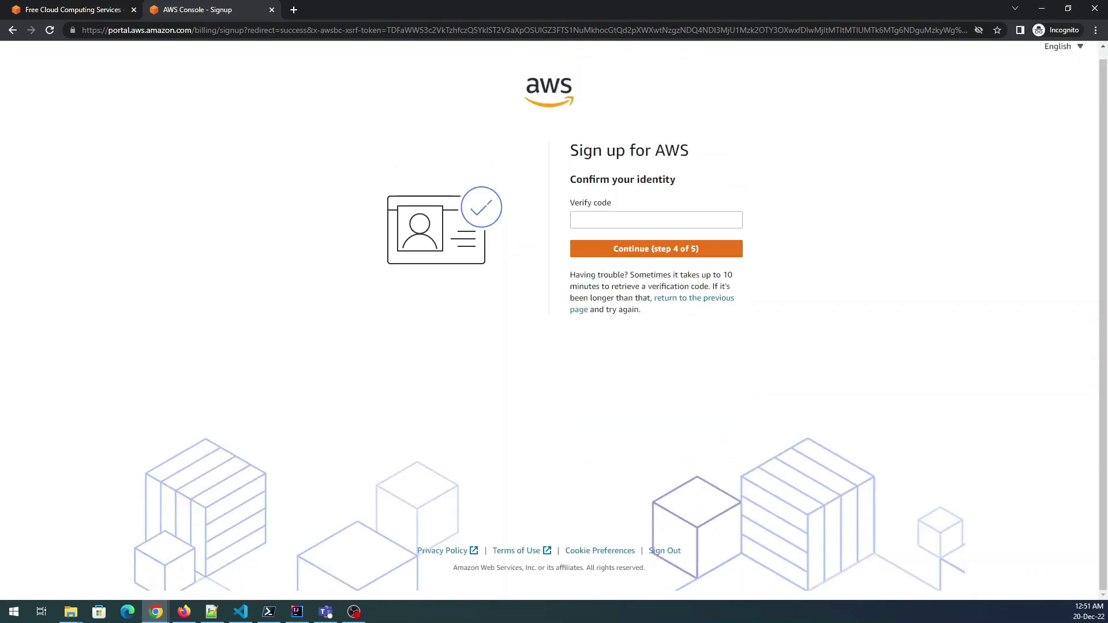
- Enter the received SMS code and submit it to verify the phone number
left_click(579, 219)
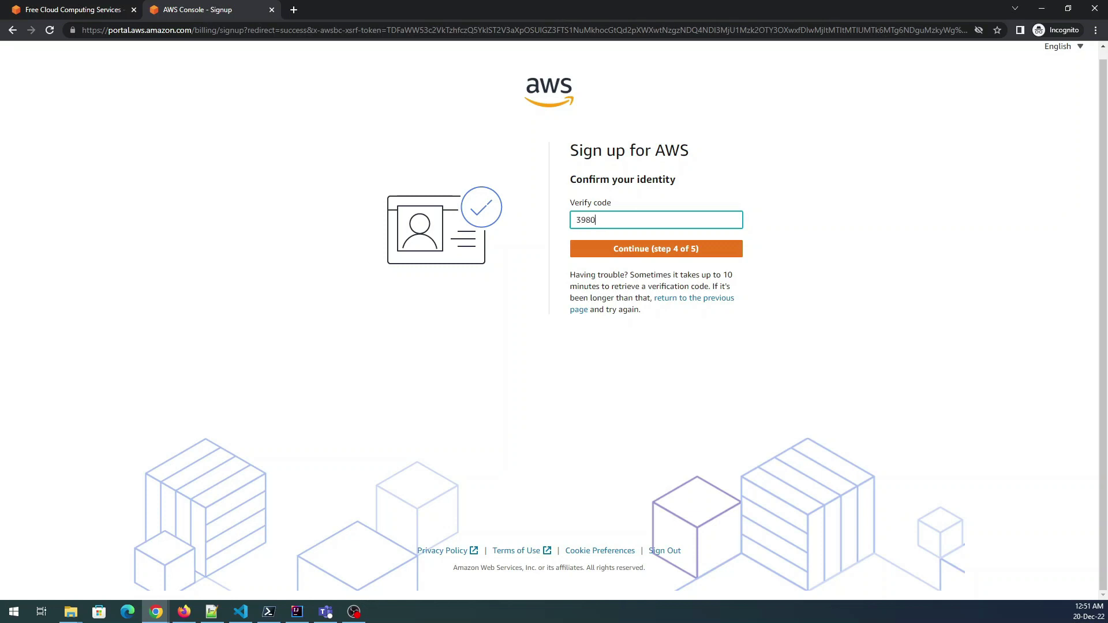
left_click(629, 251)
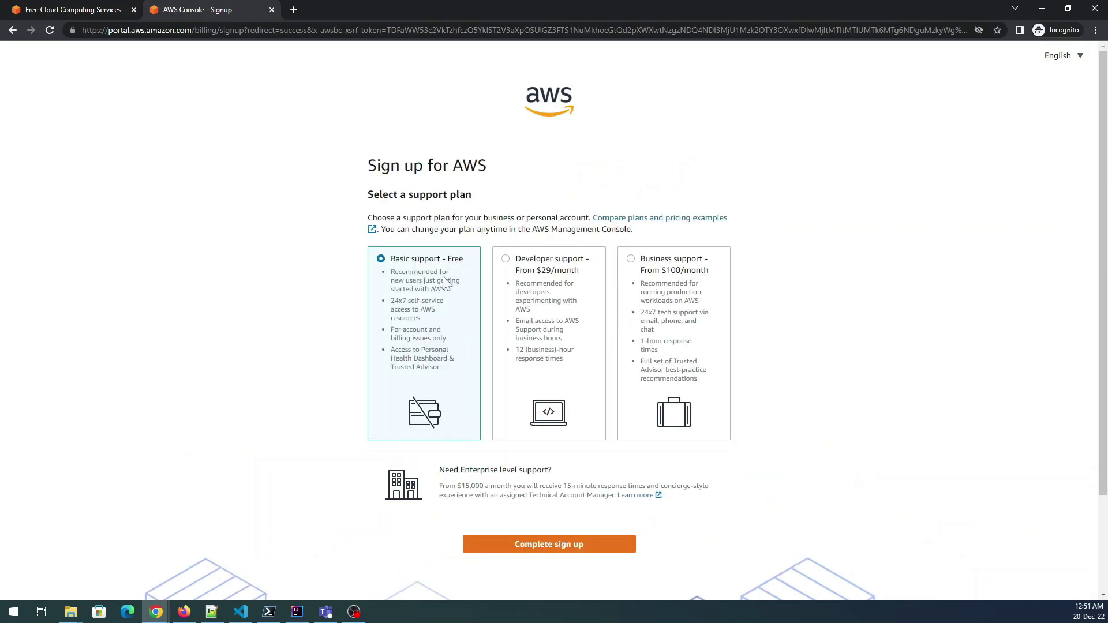
- Compare the Developer and Business support prices, then complete sign-up with Basic support - Free
key("ctrl+plus")
key("ctrl+plus")
key("ctrl+plus")
scroll(469, 289, "down", 2)
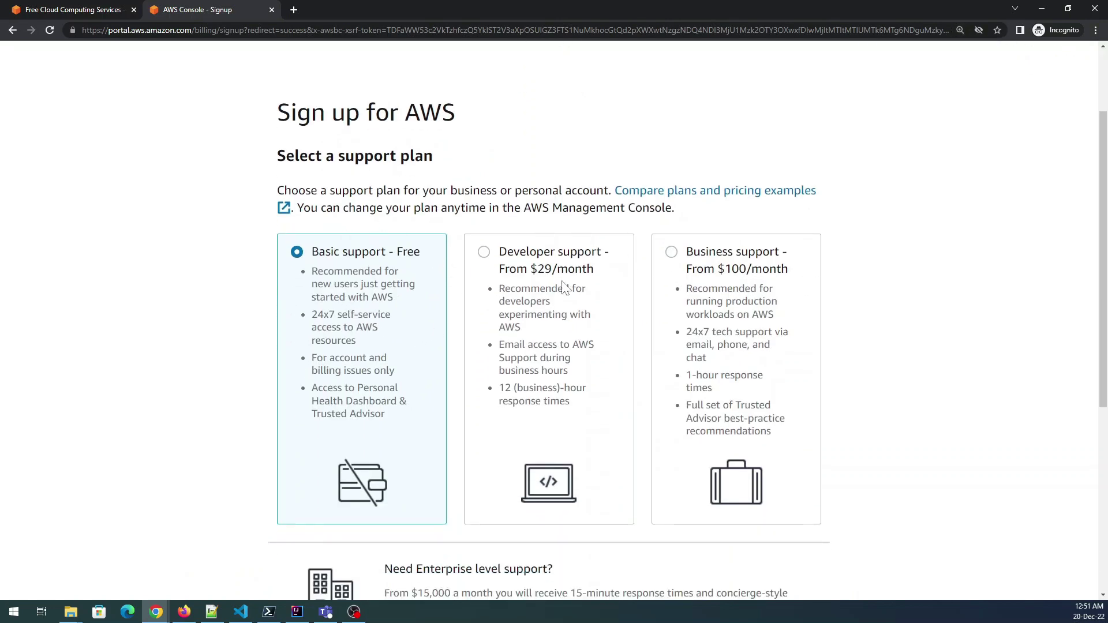
left_click_drag(538, 268, 568, 269)
left_click_drag(724, 269, 782, 269)
left_click(215, 335)
scroll(317, 395, "down", 2)
scroll(346, 340, "up", 1)
scroll(343, 340, "up", 1)
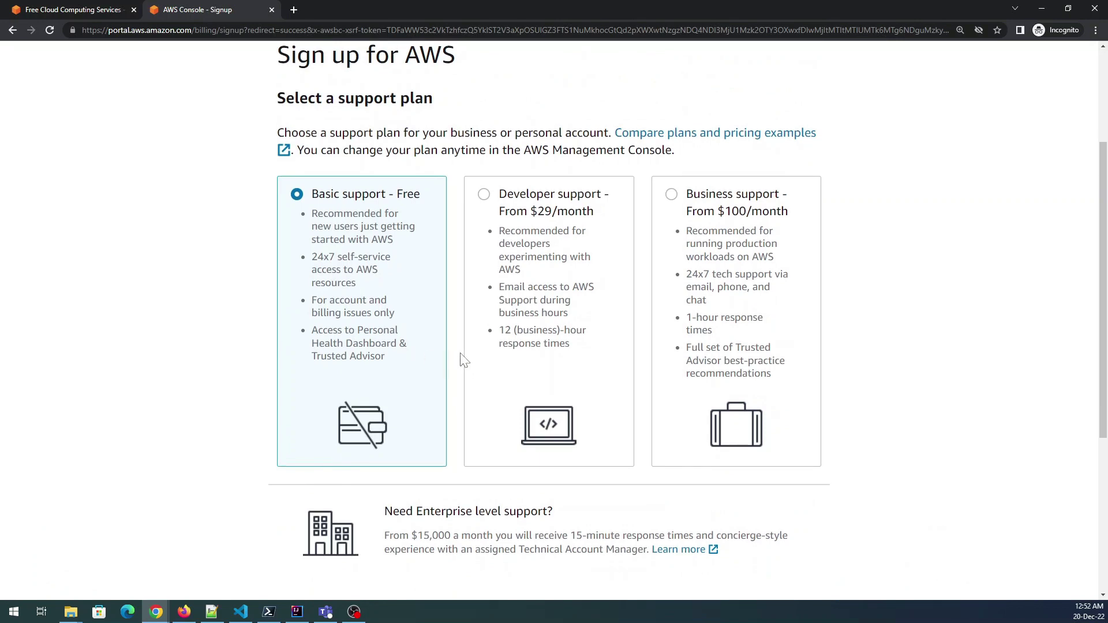
scroll(467, 362, "down", 2)
left_click(557, 512)
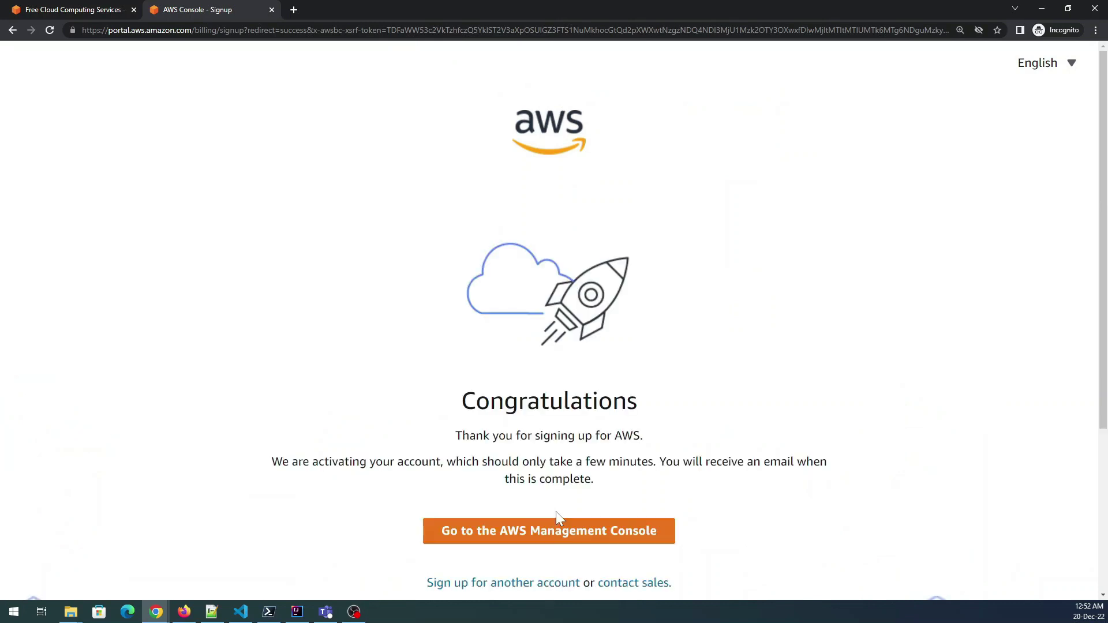
scroll(470, 425, "down", 2)
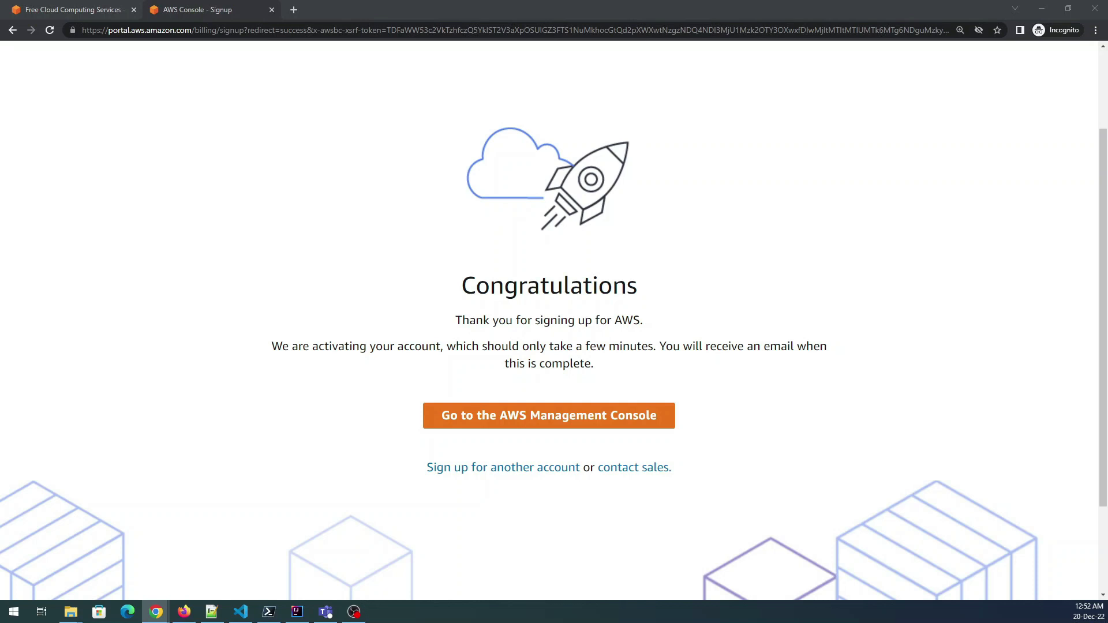
- Go to the AWS Management Console from the Congratulations page
left_click(477, 431)
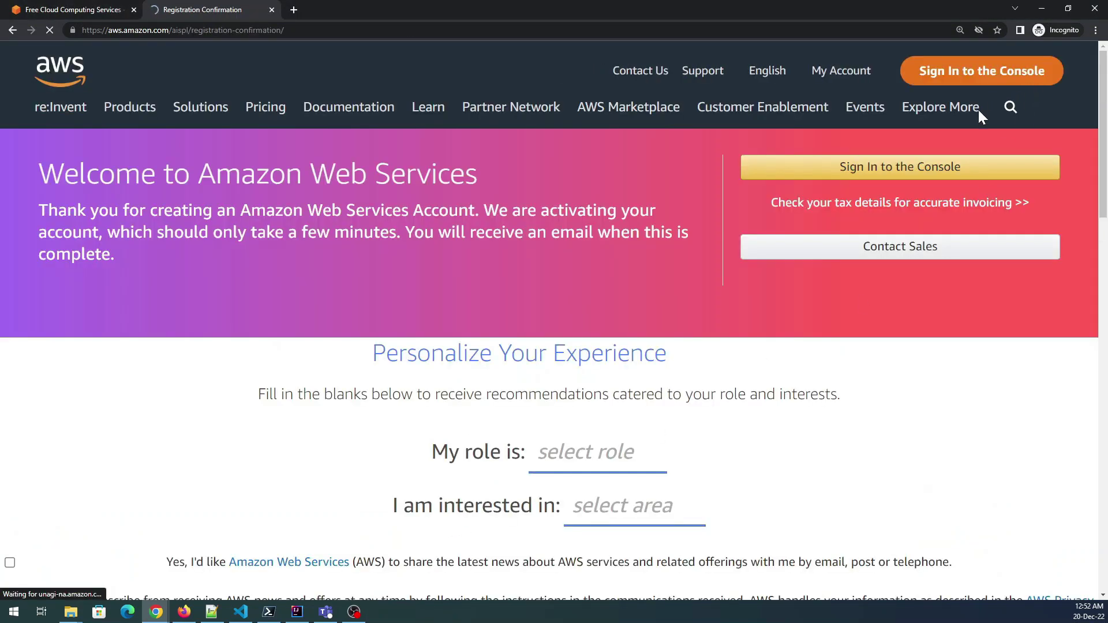
- Sign in to the console as the root user with the new account's password
left_click(952, 82)
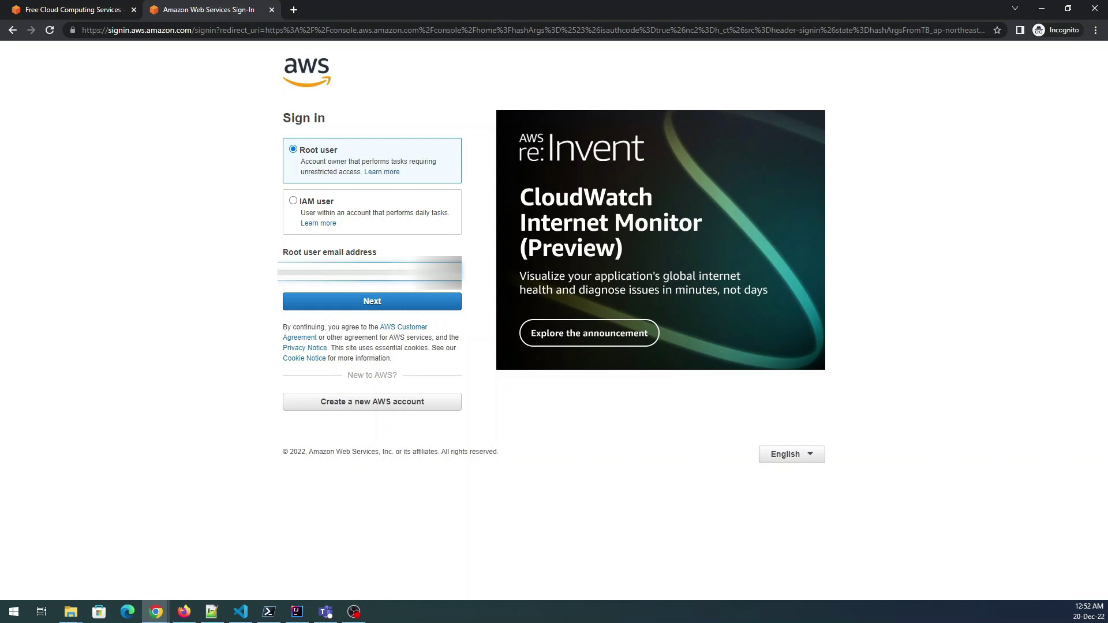
left_click(357, 305)
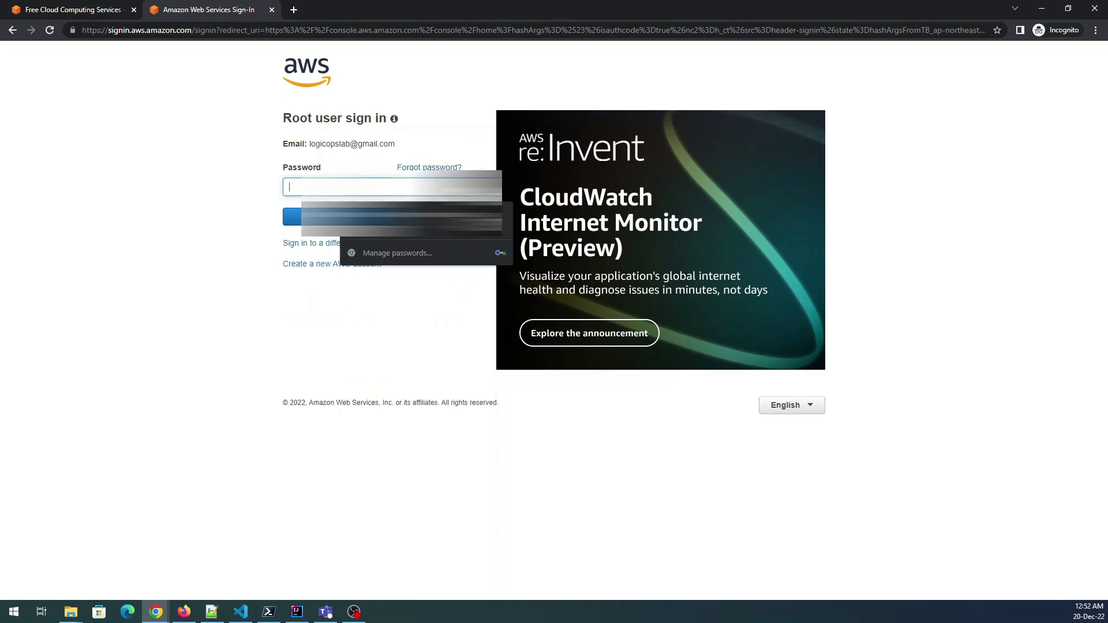
type("•")
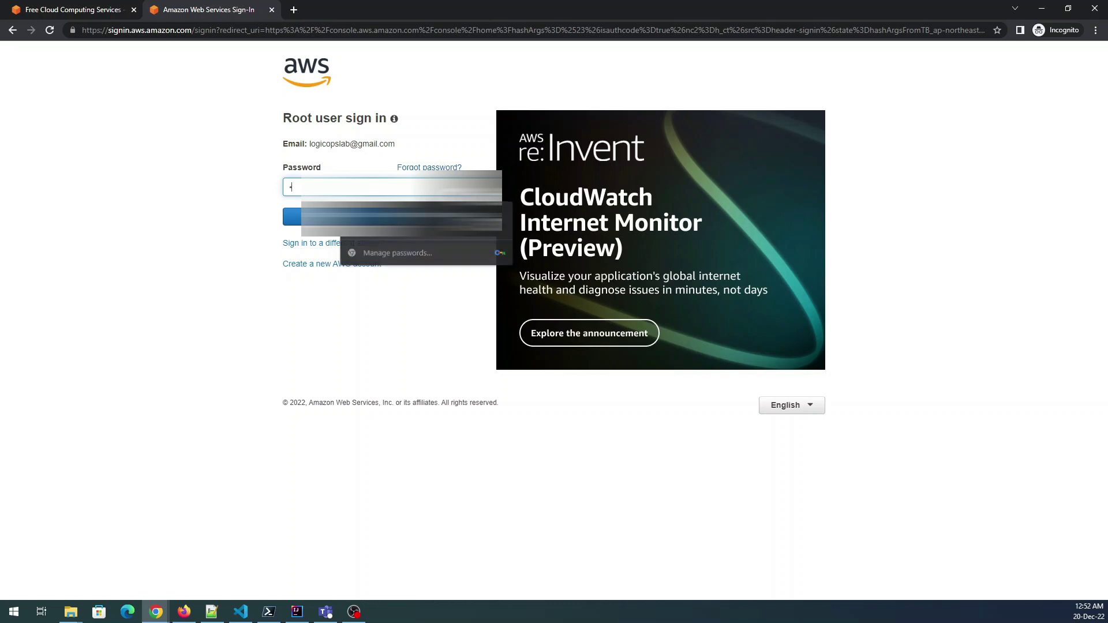
type("••")
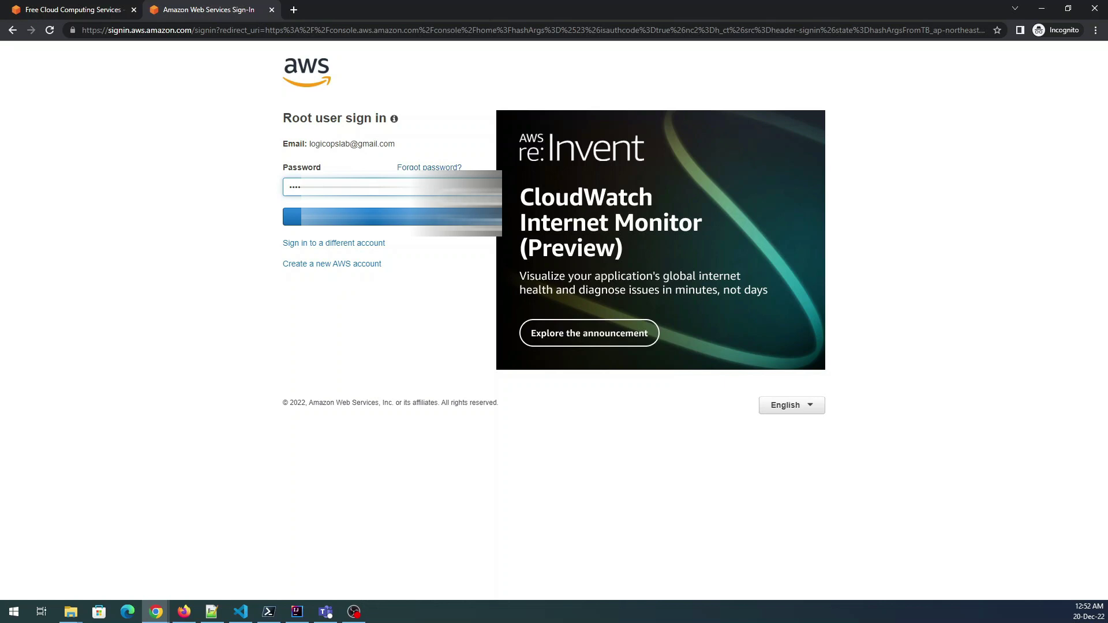
key("Return")
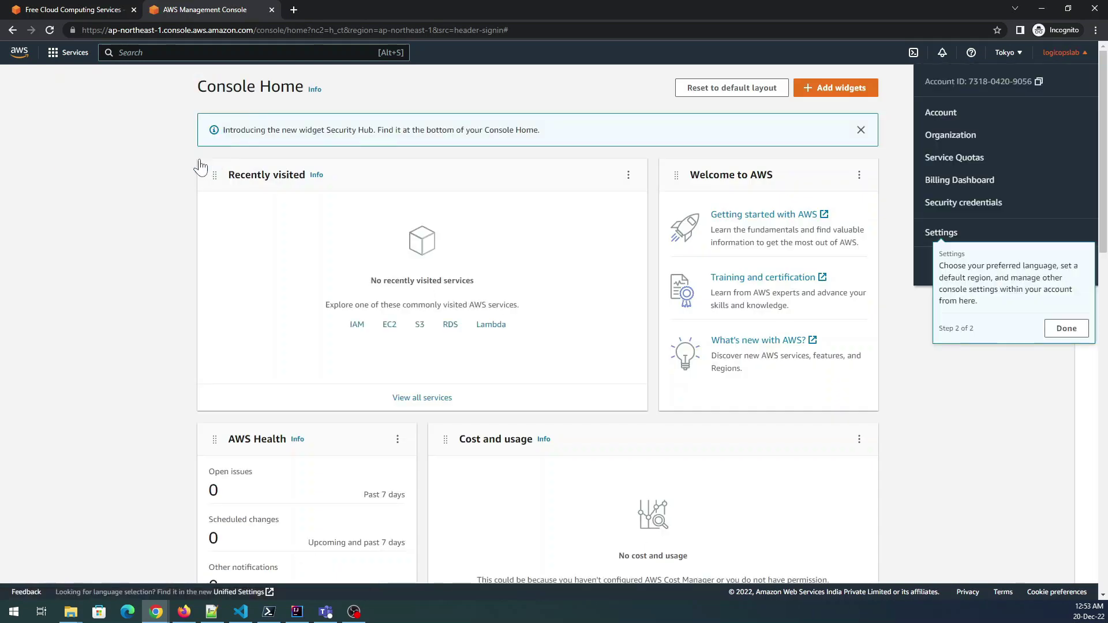
- Dismiss the console tour, switch to the Mumbai region, and go to the Billing Dashboard
left_click(982, 422)
left_click(1013, 55)
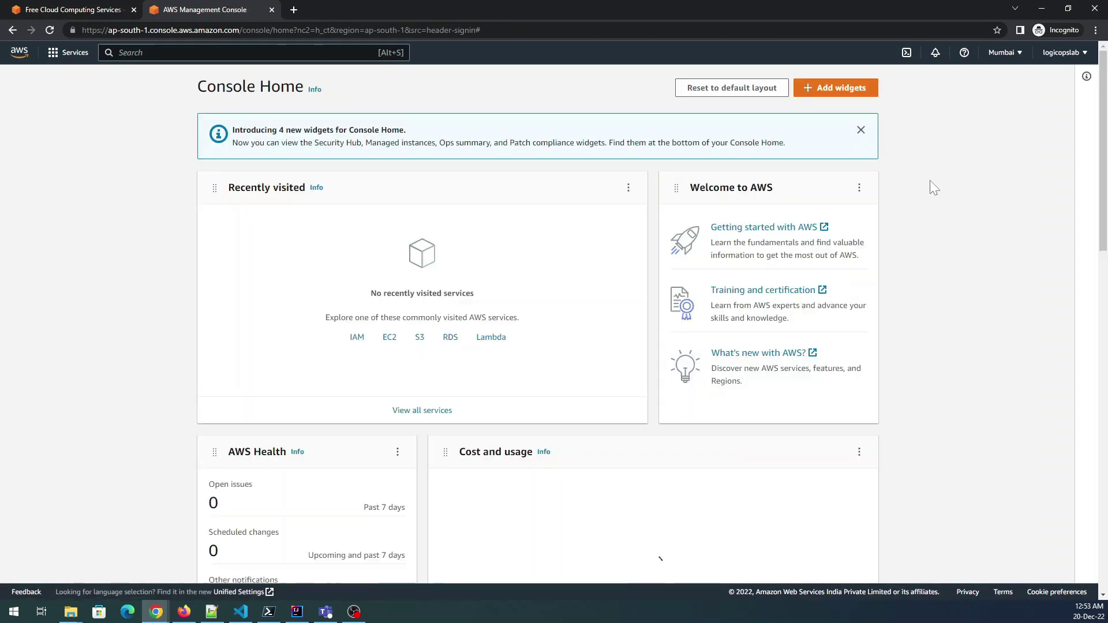
key("ctrl+plus")
scroll(364, 358, "down", 2)
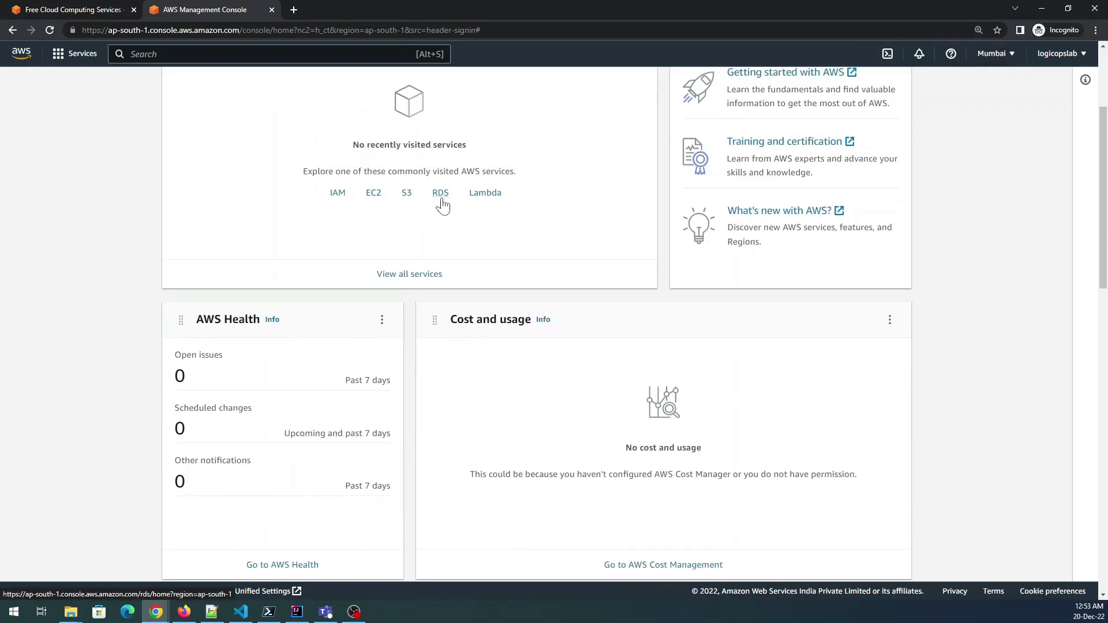
scroll(478, 242, "up", 2)
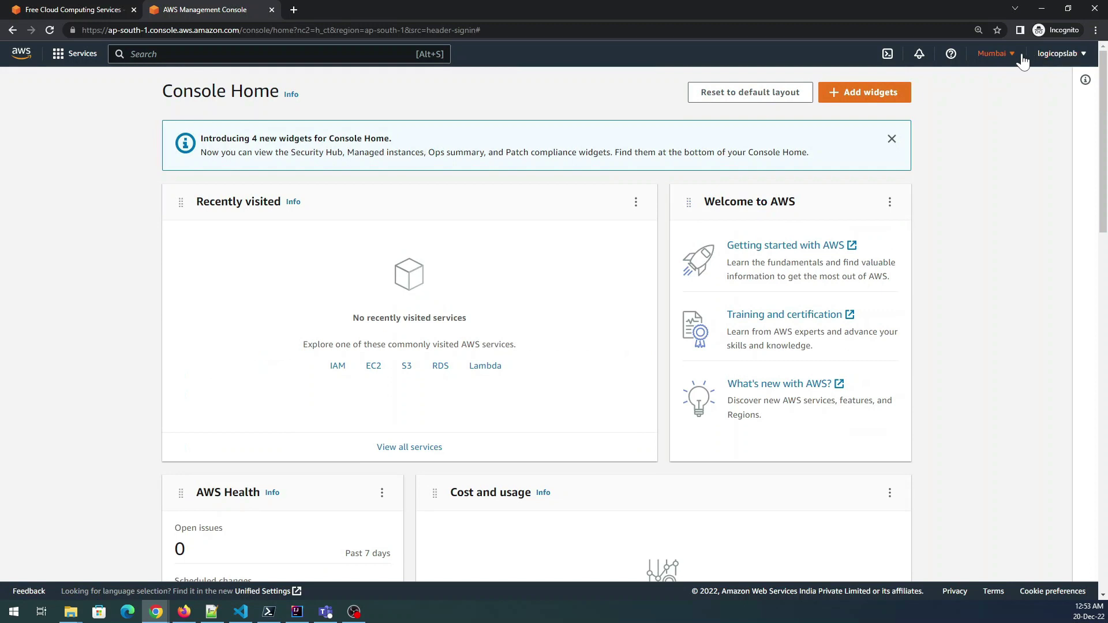
left_click(1060, 55)
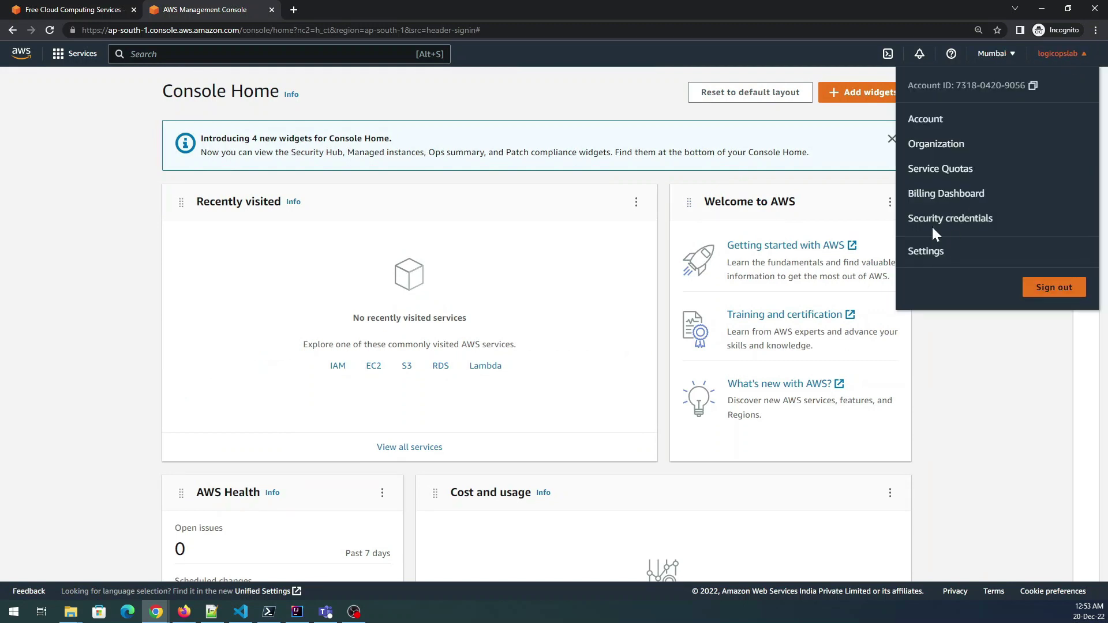
left_click(944, 195)
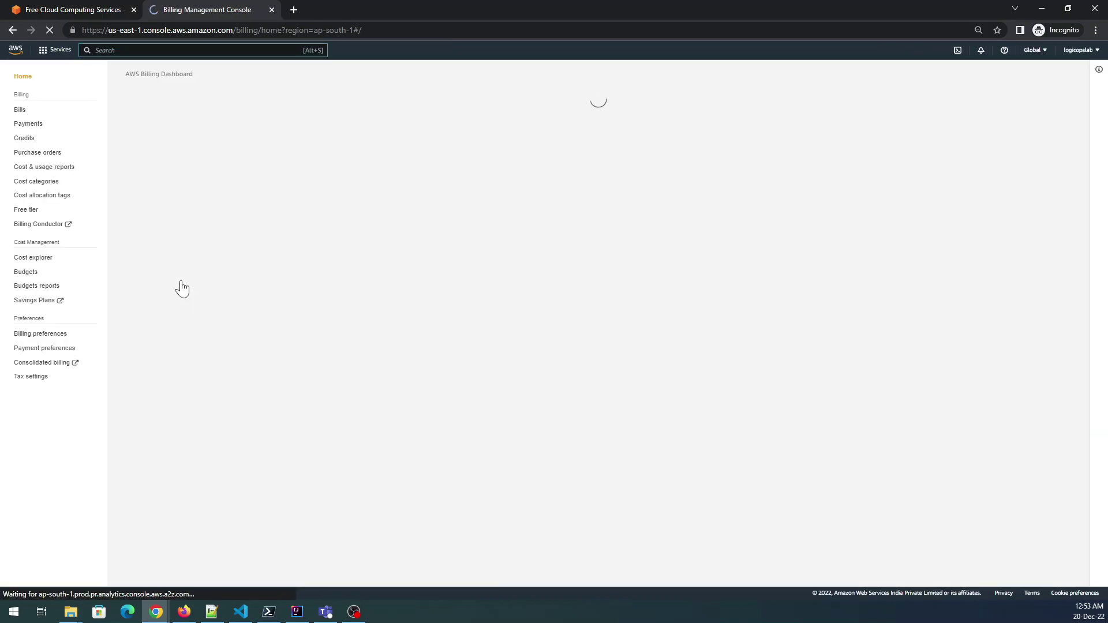
scroll(87, 328, "up", 1, "ctrl")
scroll(84, 329, "up", 1, "ctrl")
scroll(78, 332, "up", 2, "ctrl")
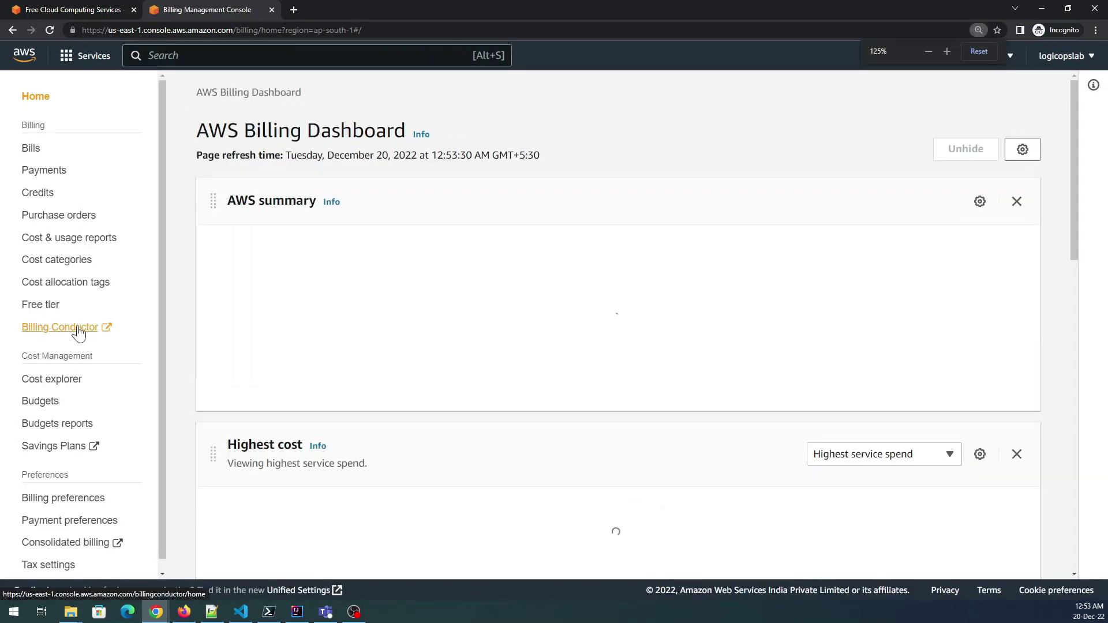
- Open Free tier from the Billing navigation and check its empty-data message
left_click(43, 314)
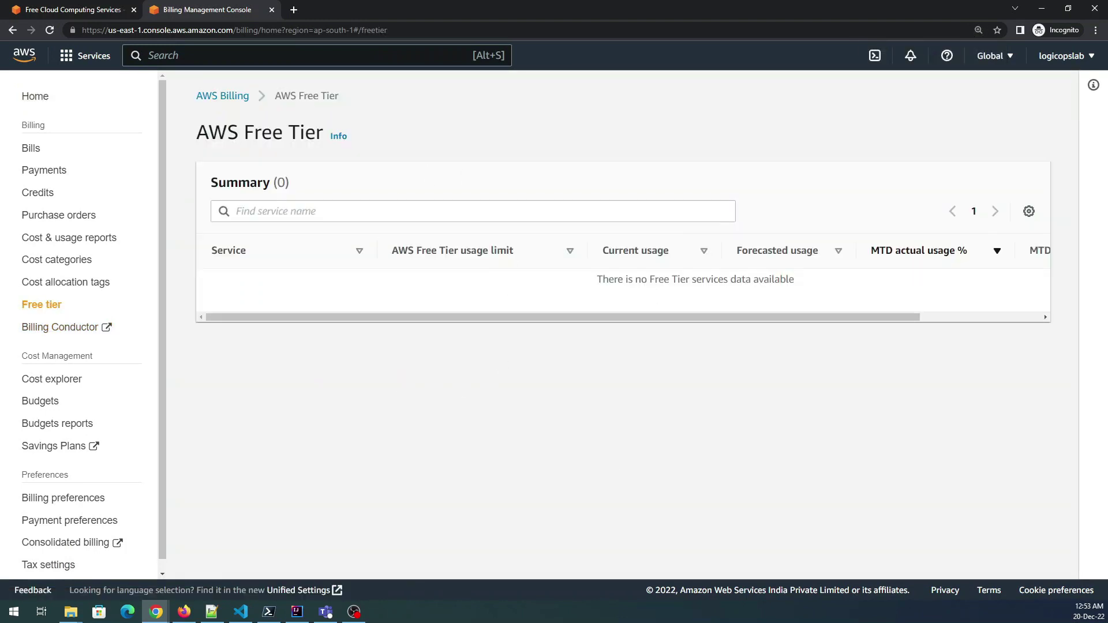
left_click_drag(591, 279, 798, 282)
left_click(626, 368)
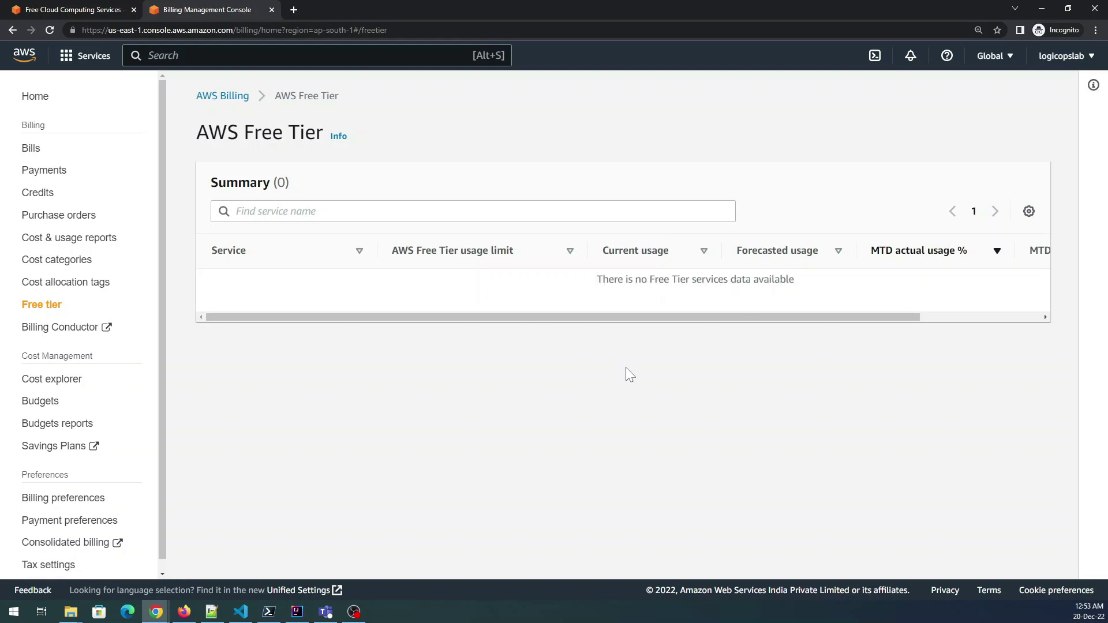